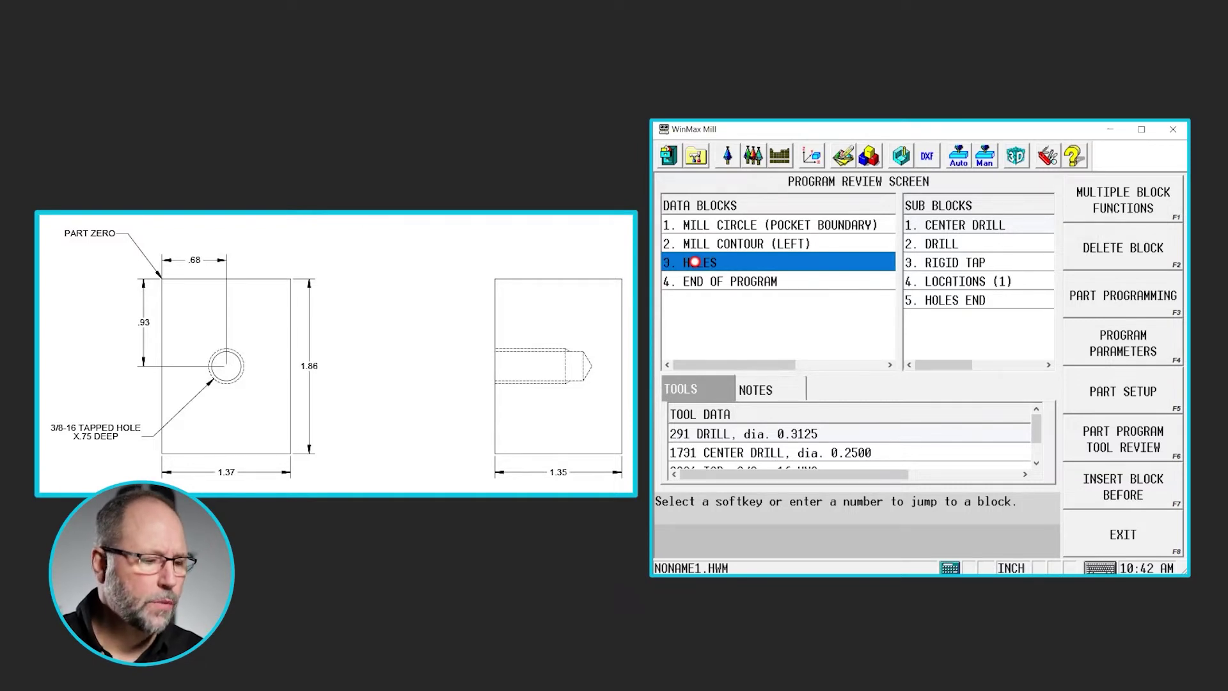
Examine the program's mill circle, mill contour and holes data blocks, then the Locations sub block of the holes block.
{"action": "left_click", "coordinate": [718, 224]}
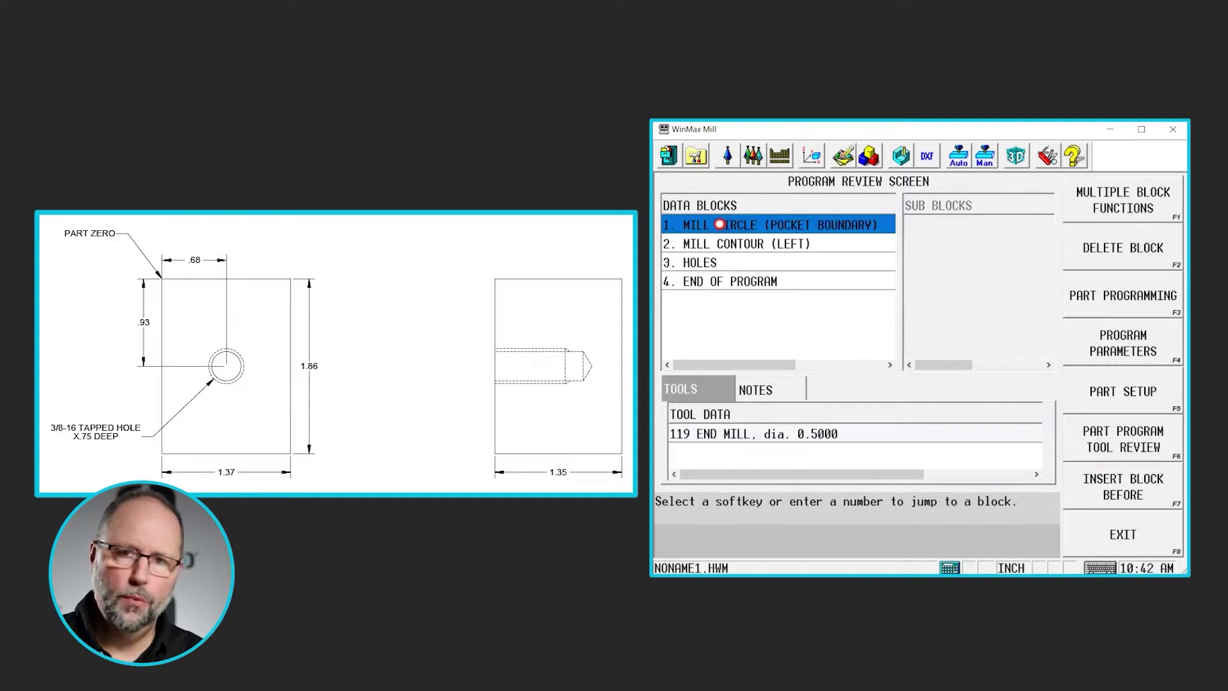
{"action": "left_click", "coordinate": [724, 247]}
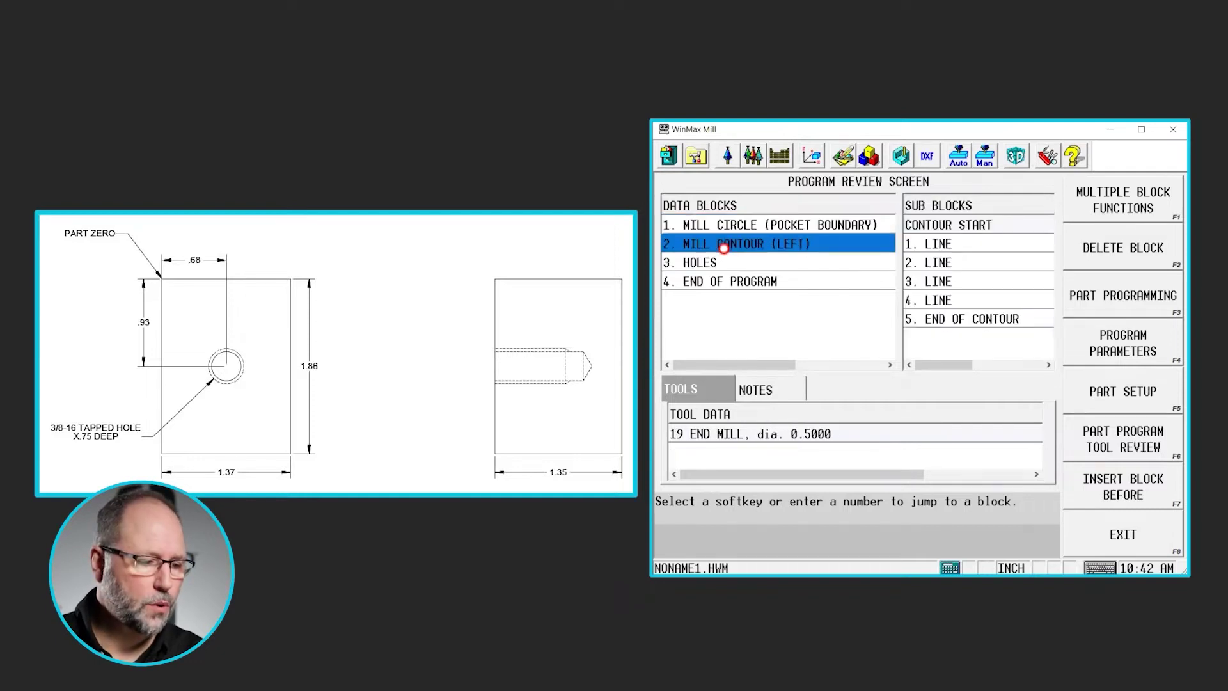
{"action": "left_click", "coordinate": [722, 262]}
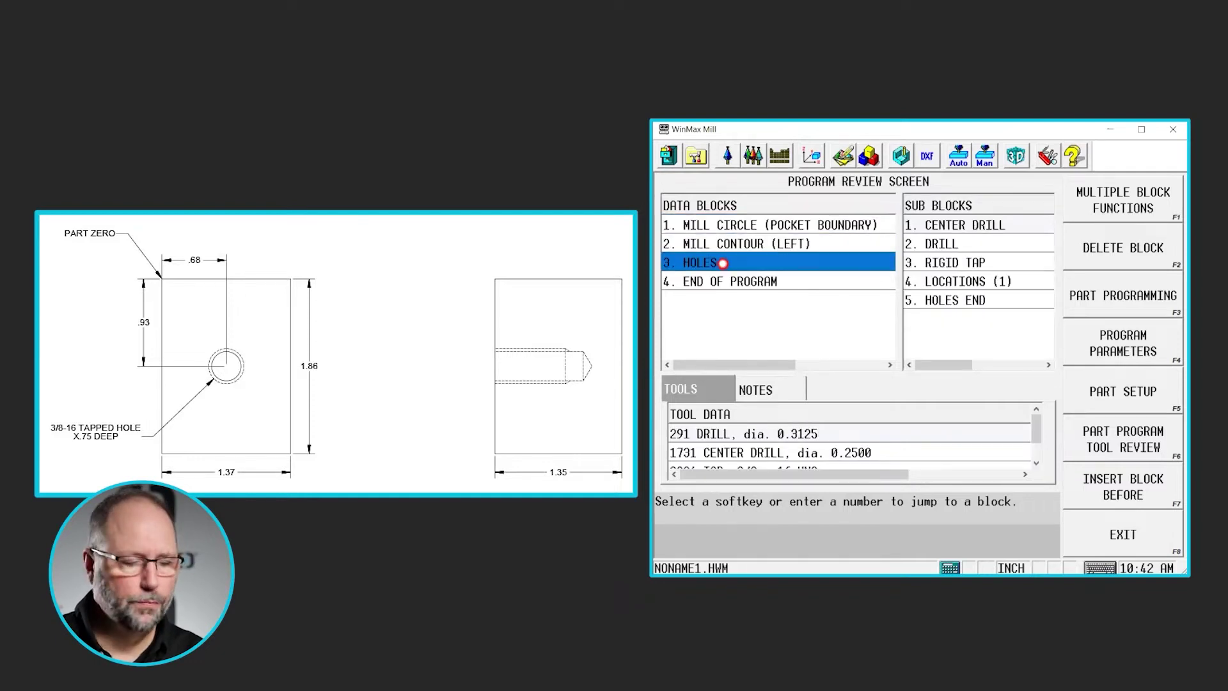
{"action": "left_click", "coordinate": [705, 223]}
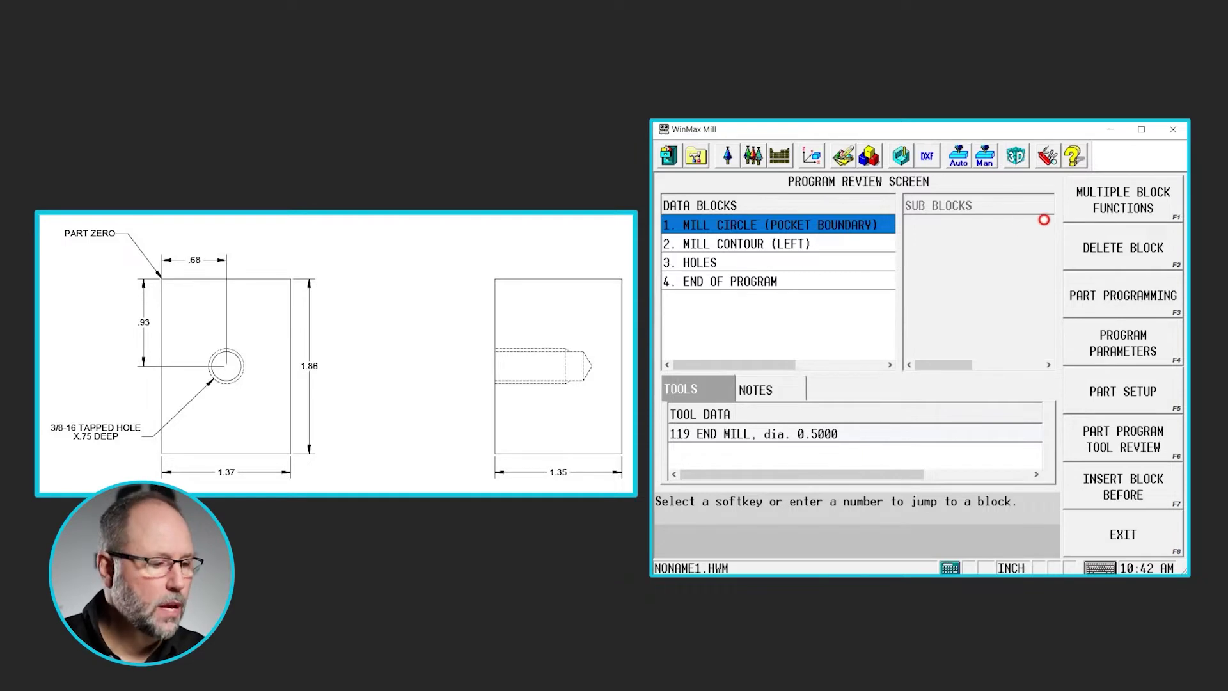
{"action": "left_click", "coordinate": [703, 263]}
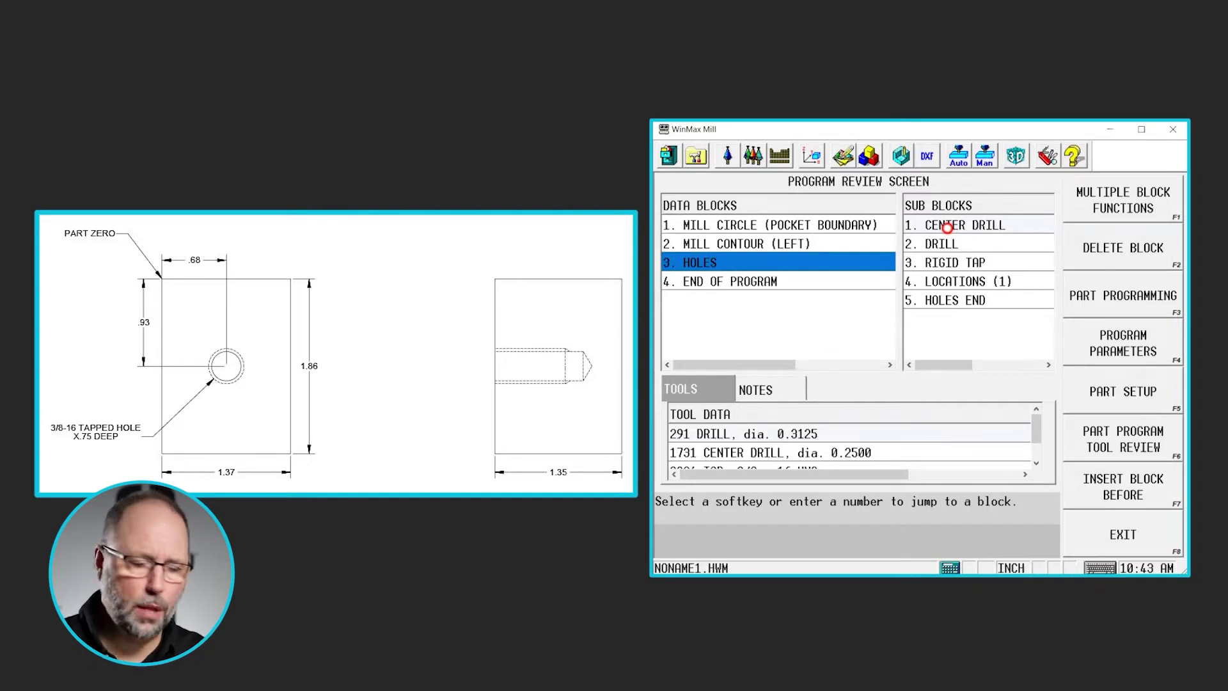
{"action": "left_click", "coordinate": [954, 285]}
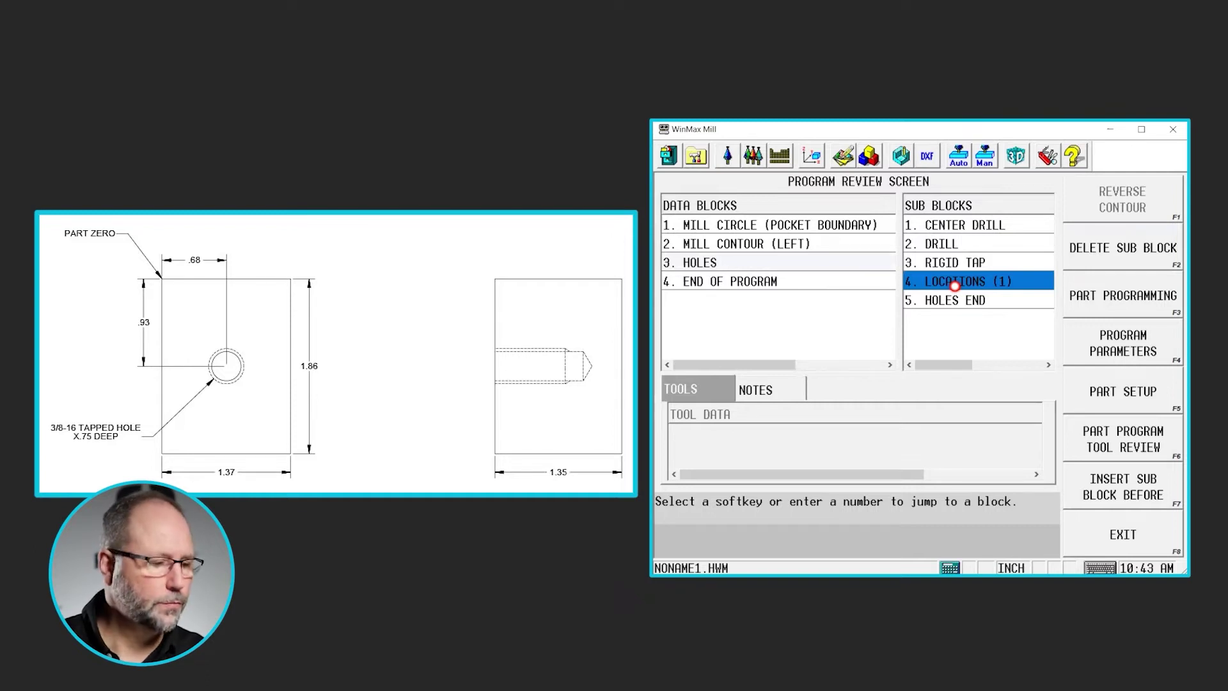
Jump to operation 1, the center drill, of block 3 to view its parameters.
{"action": "left_click", "coordinate": [701, 268]}
{"action": "left_click", "coordinate": [701, 267]}
{"action": "double_click", "coordinate": [735, 183]}
{"action": "type", "text": "3"}
{"action": "key", "text": "Return"}
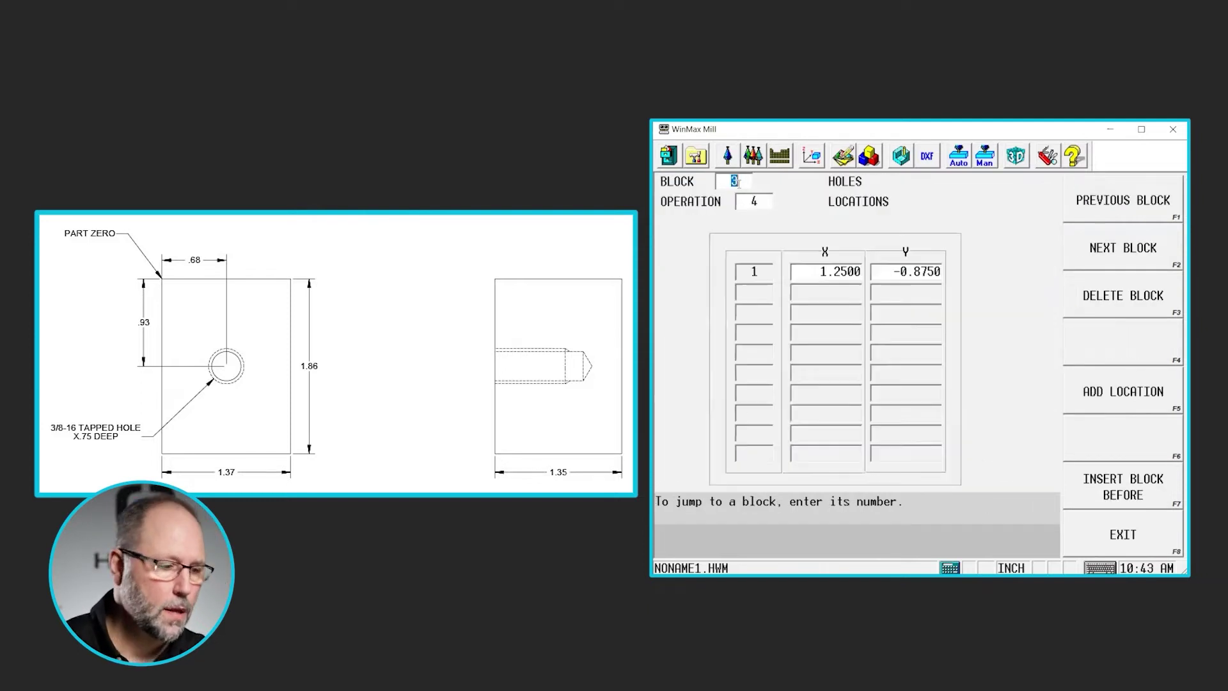
{"action": "double_click", "coordinate": [742, 203]}
{"action": "type", "text": "1"}
{"action": "key", "text": "Return"}
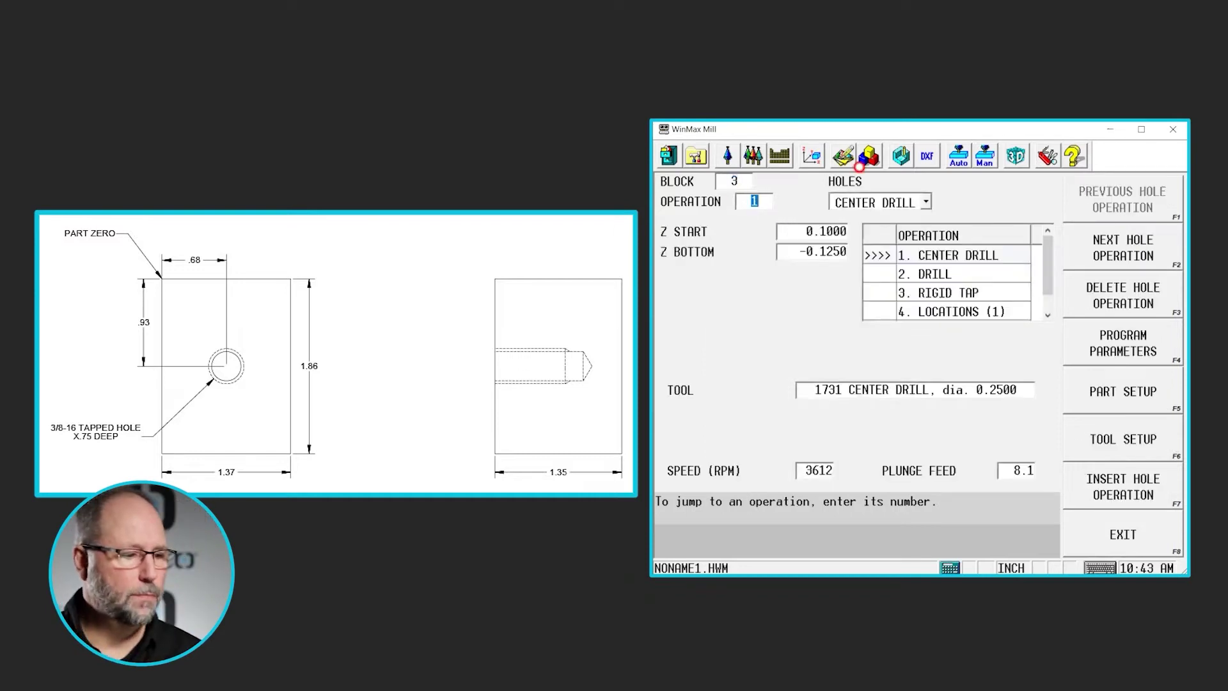
Examine the holes block's operations in order, from center drill through drill and rigid tap to the hole locations.
{"action": "double_click", "coordinate": [722, 182]}
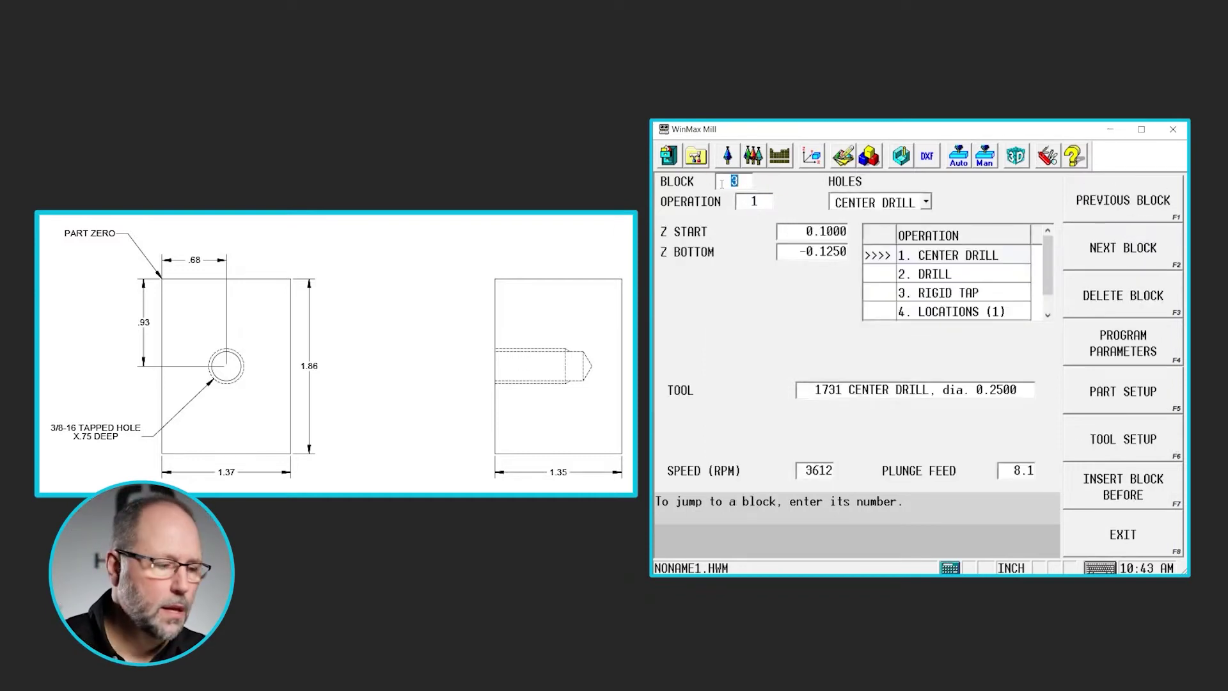
{"action": "double_click", "coordinate": [738, 201]}
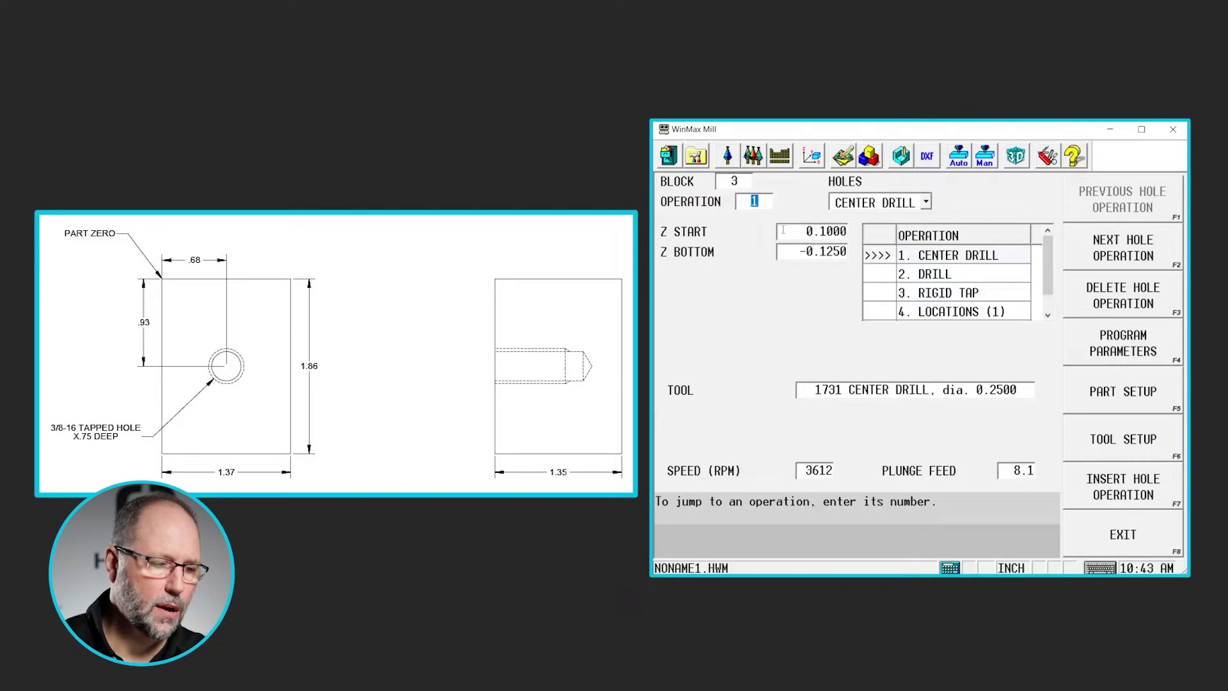
{"action": "left_click", "coordinate": [953, 255]}
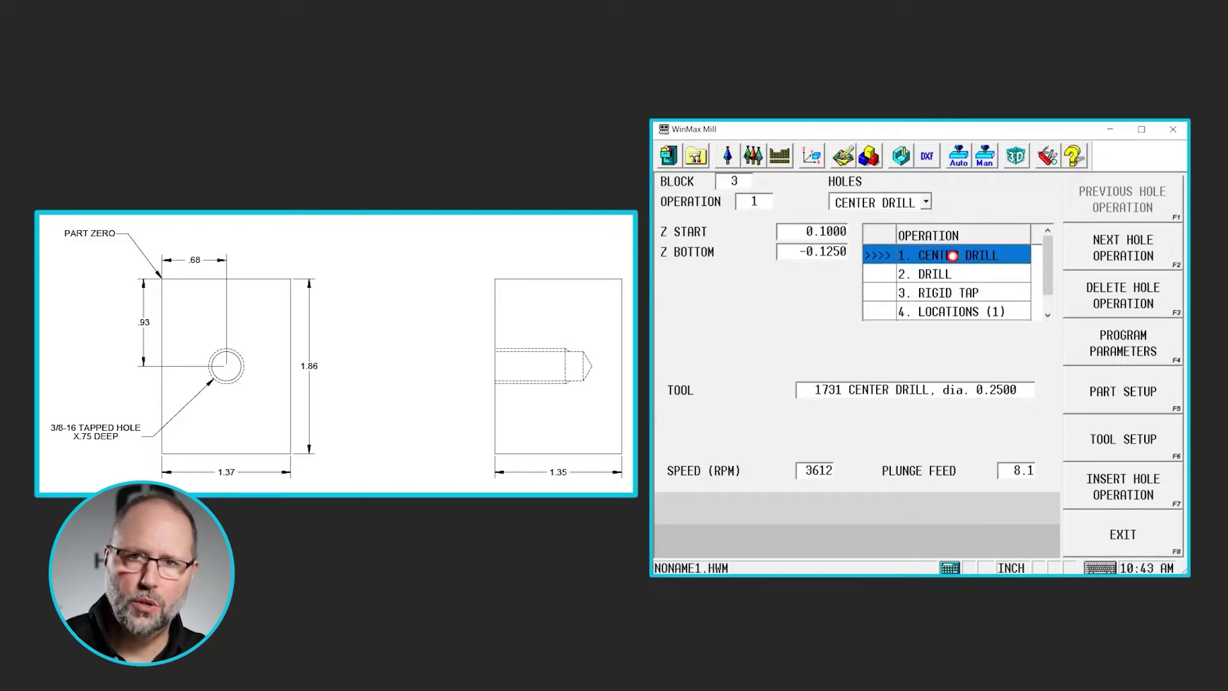
{"action": "left_click", "coordinate": [946, 280]}
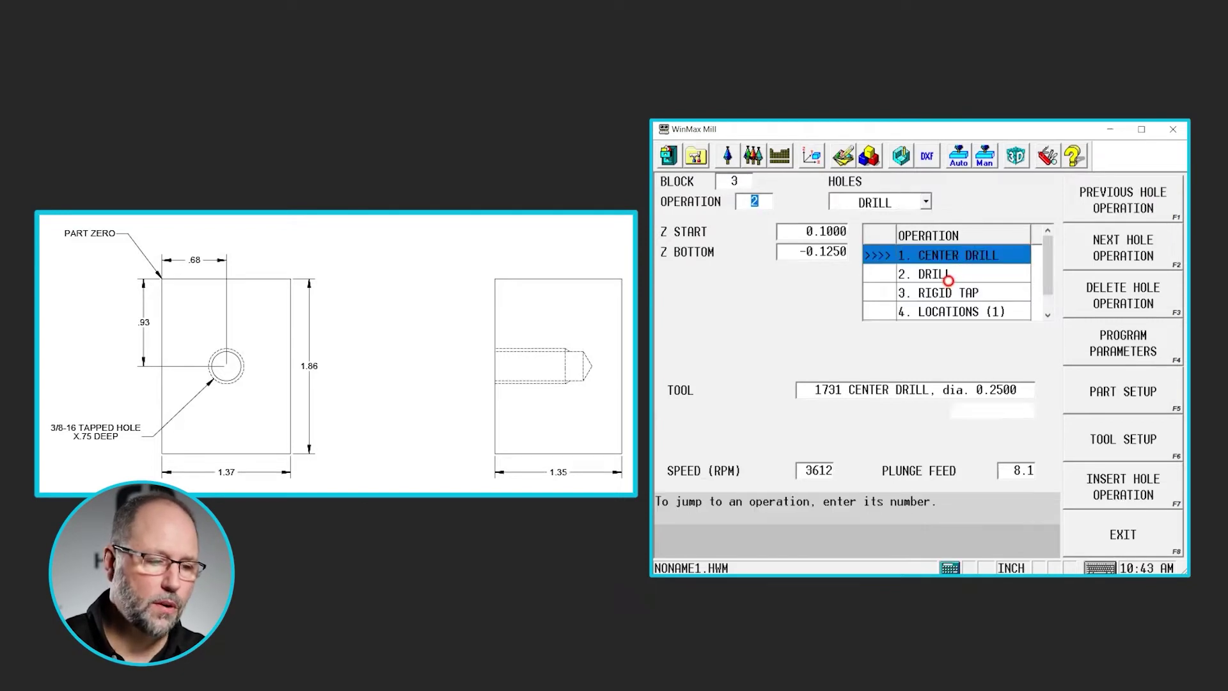
{"action": "left_click", "coordinate": [933, 295]}
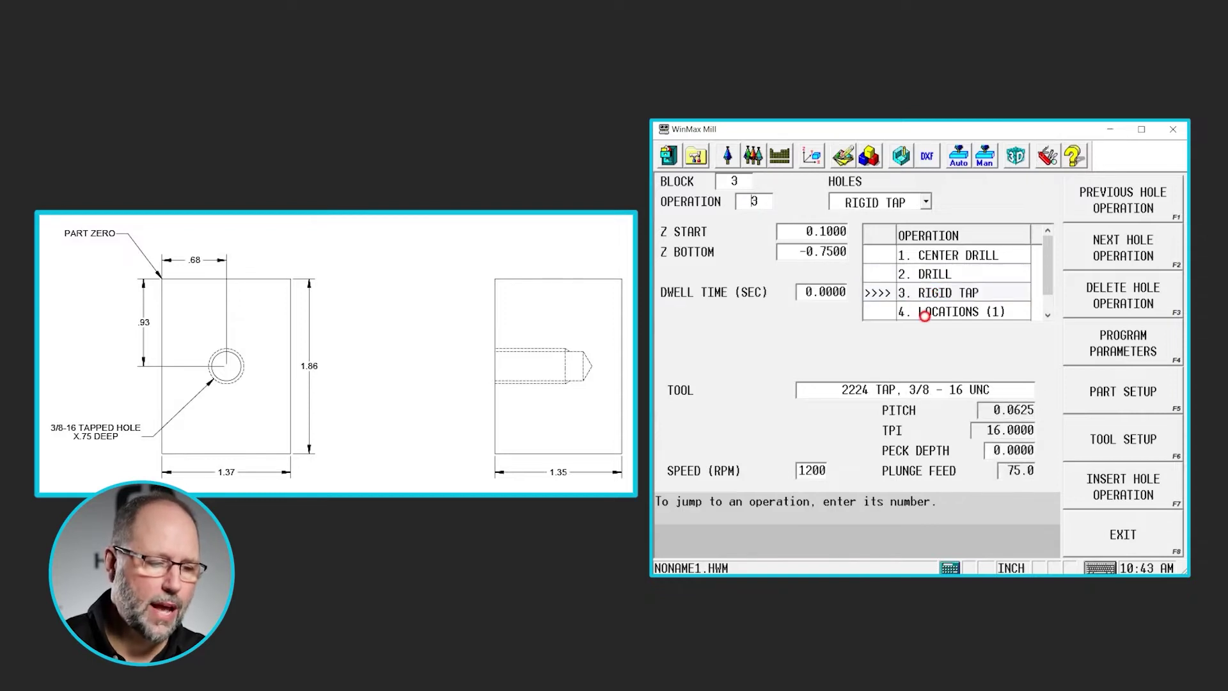
{"action": "left_click", "coordinate": [924, 314]}
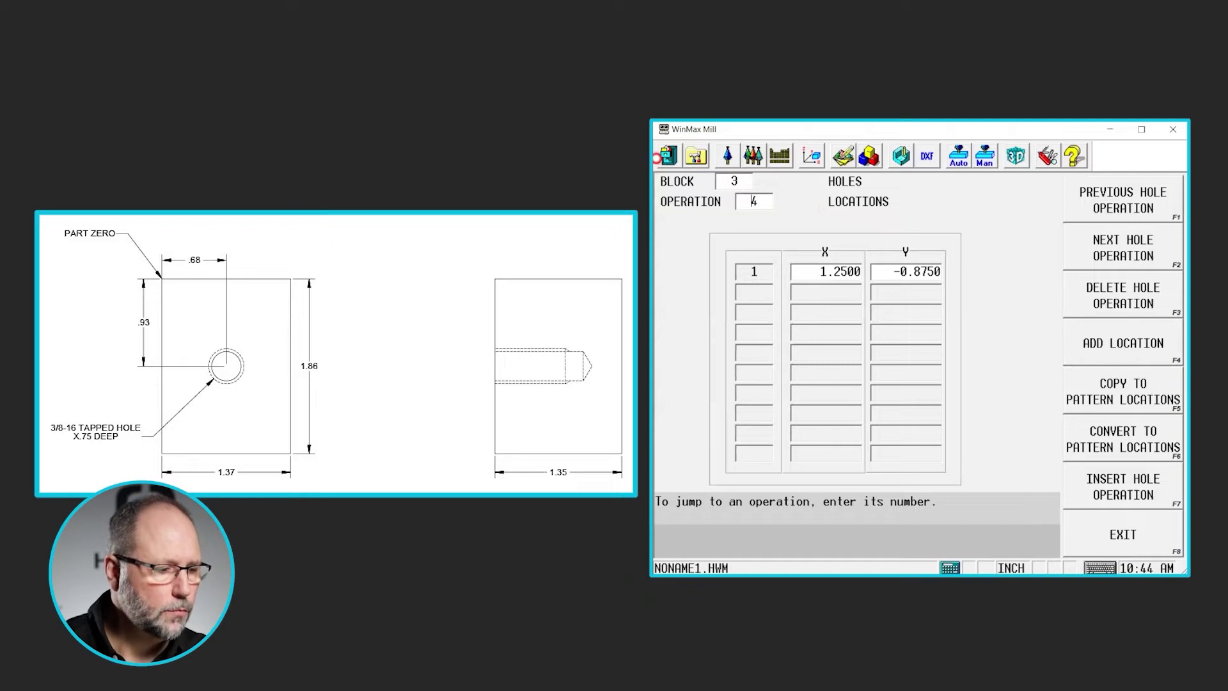
Create a new part program in the program manager.
{"action": "left_click", "coordinate": [666, 155]}
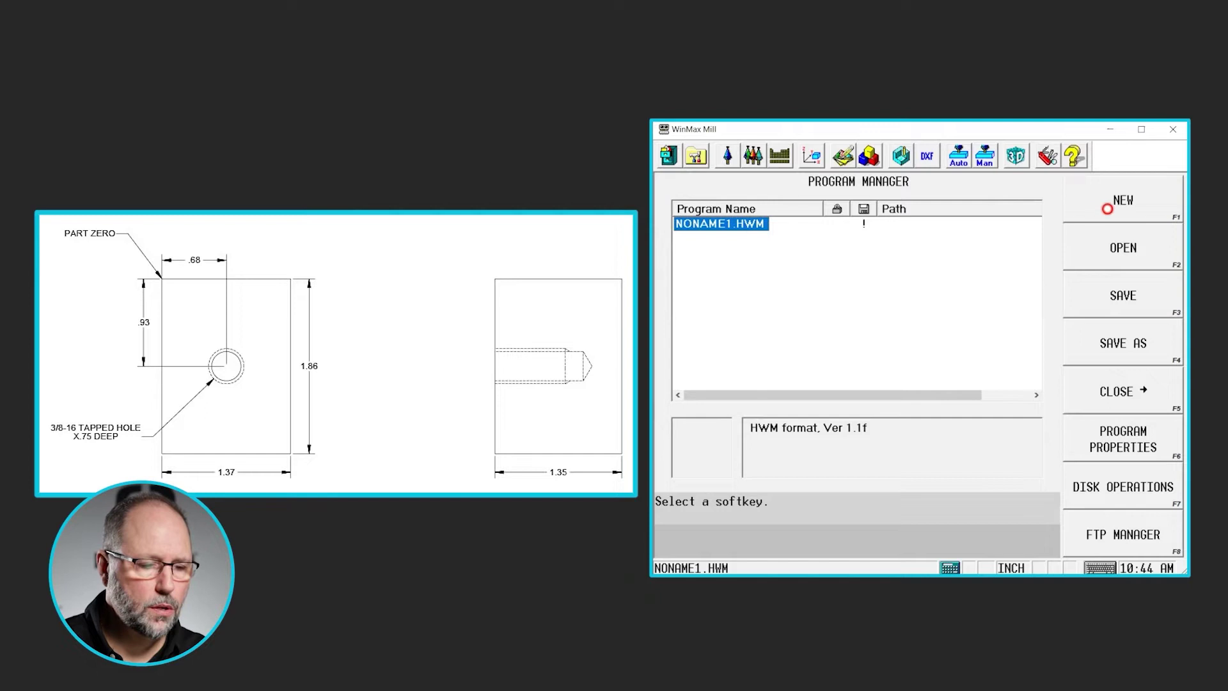
{"action": "left_click", "coordinate": [1107, 208]}
{"action": "left_click", "coordinate": [1118, 206]}
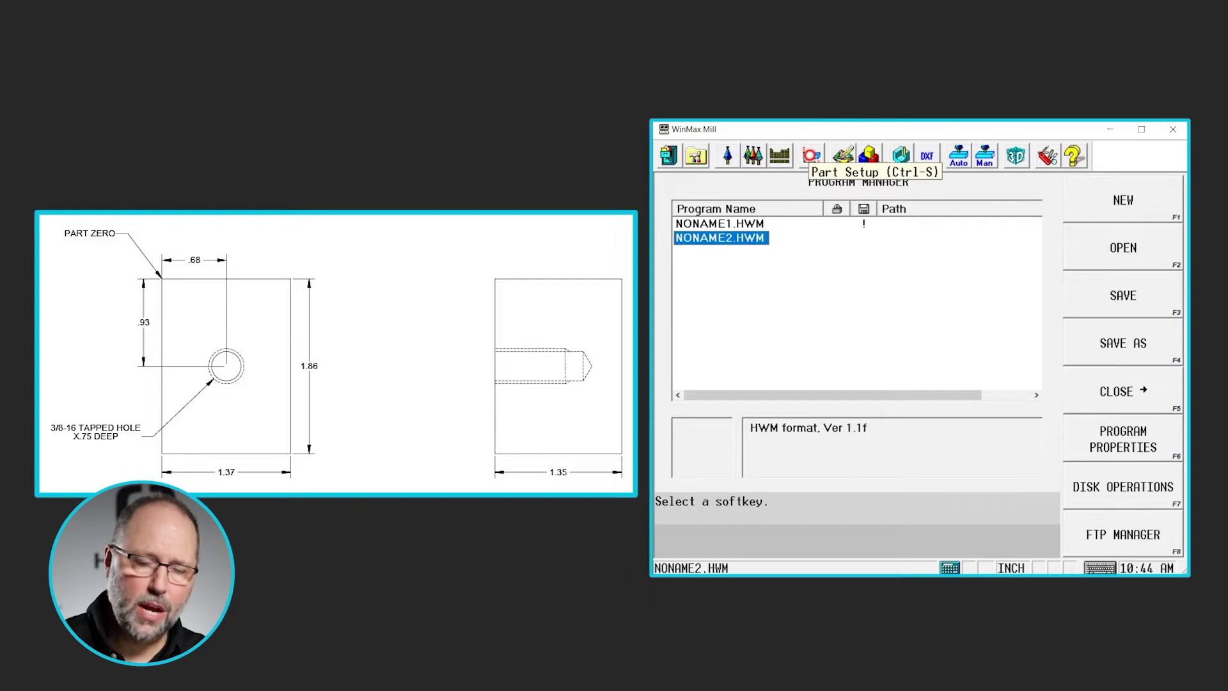
Enable manual stock sizing for the box stock in the new program's stock geometry.
{"action": "left_click", "coordinate": [811, 156]}
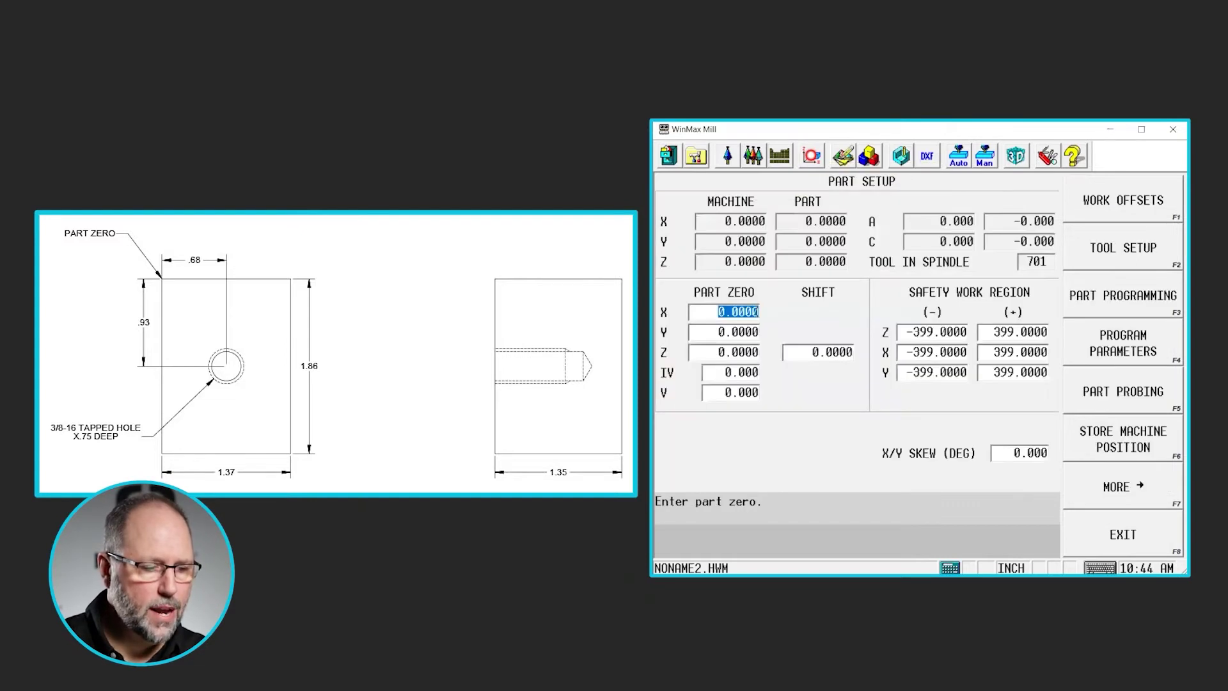
{"action": "left_click", "coordinate": [1138, 489]}
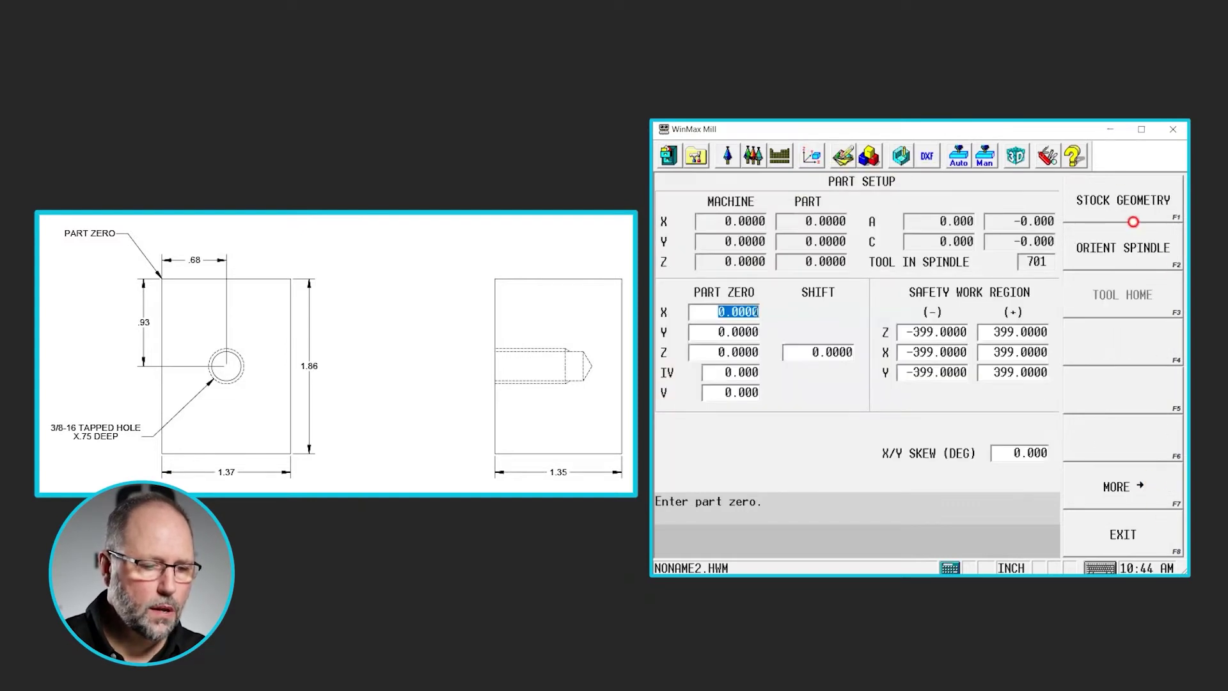
{"action": "left_click", "coordinate": [1119, 196]}
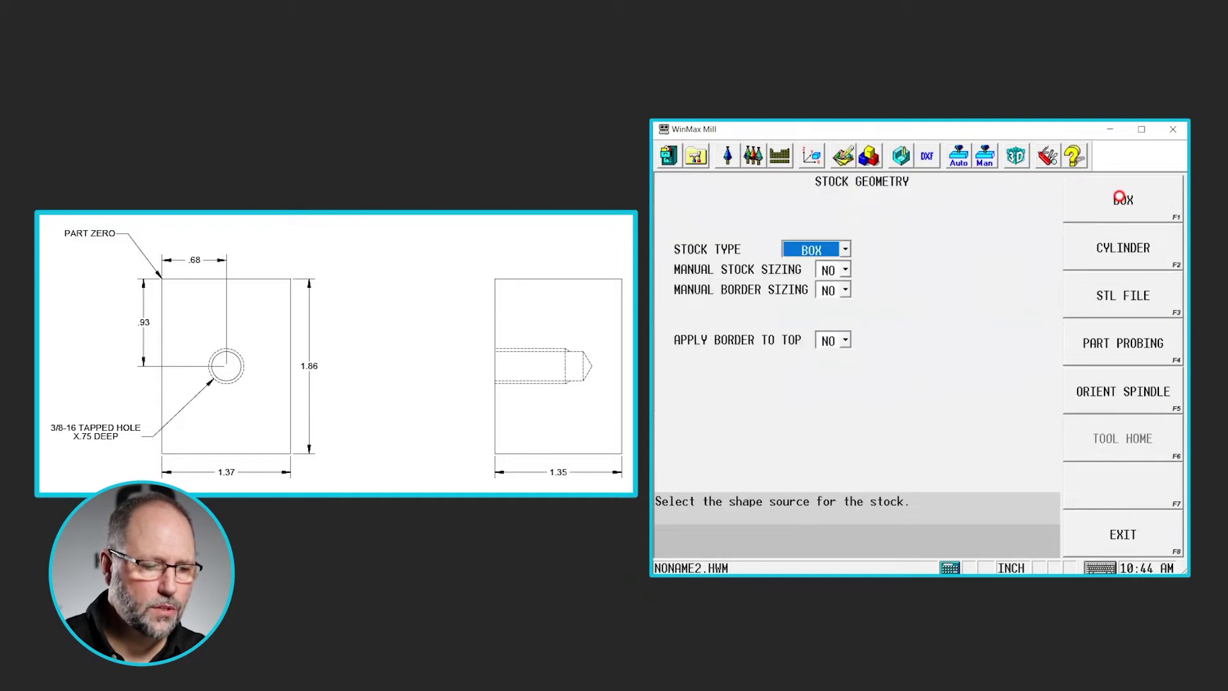
{"action": "left_click", "coordinate": [845, 269]}
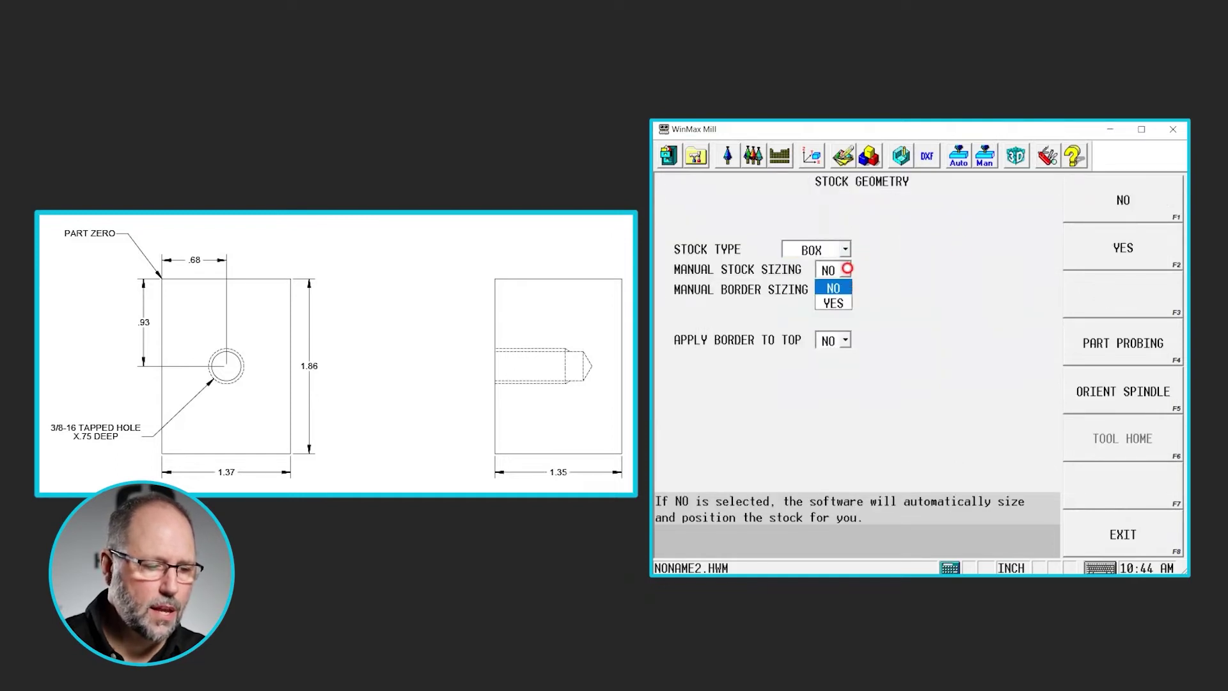
{"action": "left_click", "coordinate": [833, 303]}
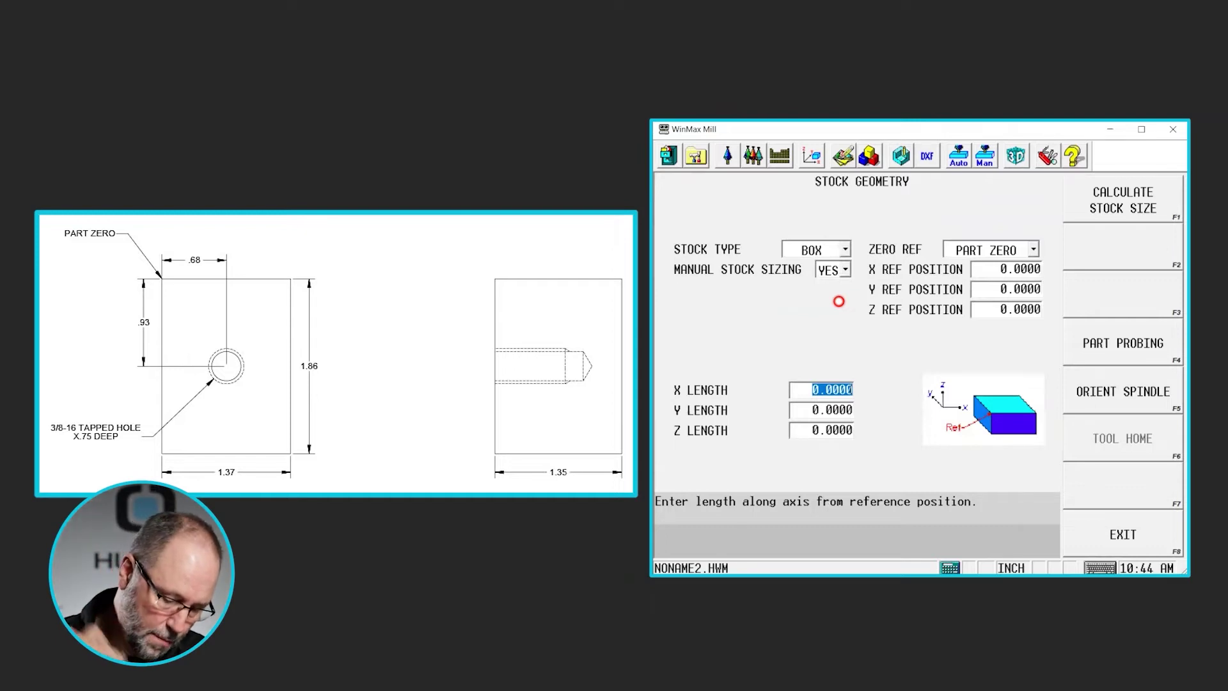
Set the box stock's lengths to X 1.37, Y 1.86 and Z 1.35.
{"action": "type", "text": "1"}
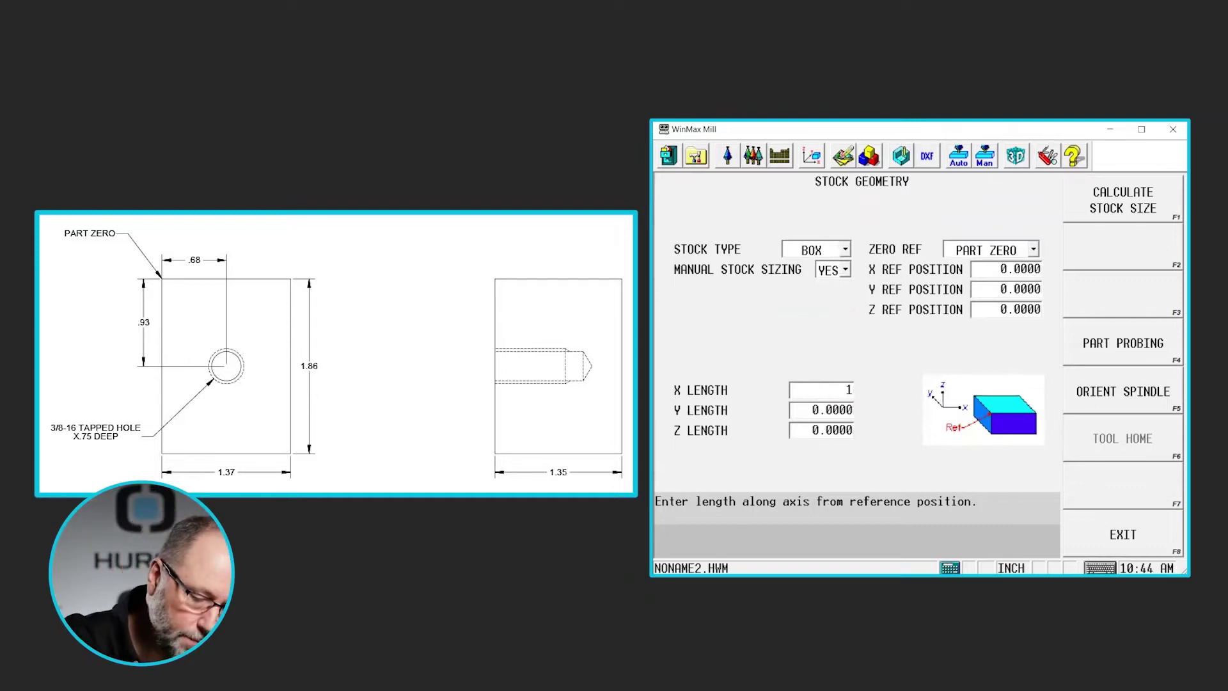
{"action": "type", "text": ".37"}
{"action": "key", "text": "Return"}
{"action": "type", "text": "1.86"}
{"action": "key", "text": "Return"}
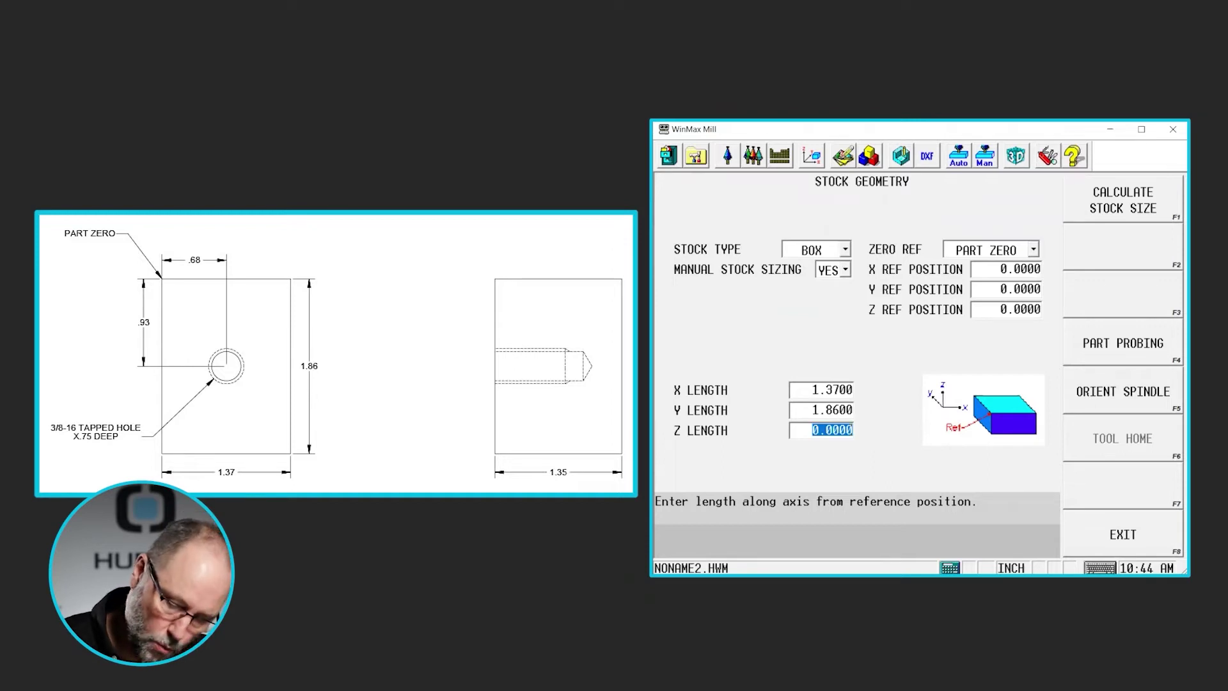
{"action": "type", "text": "1"}
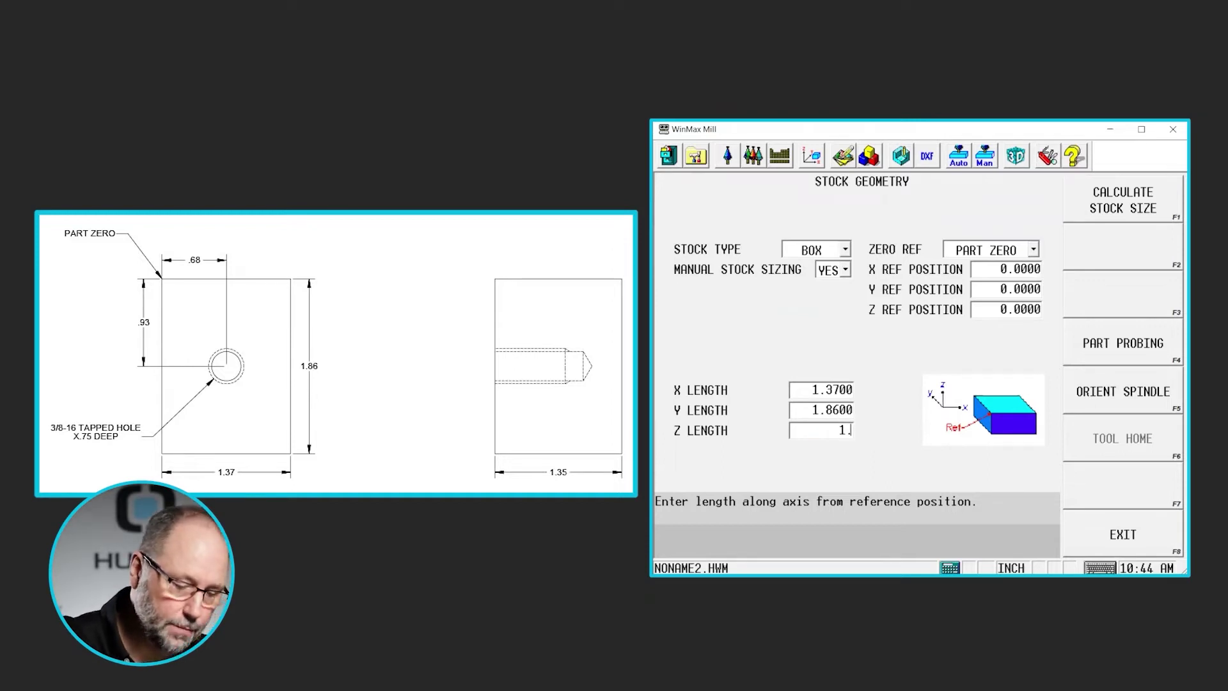
{"action": "type", "text": ".35"}
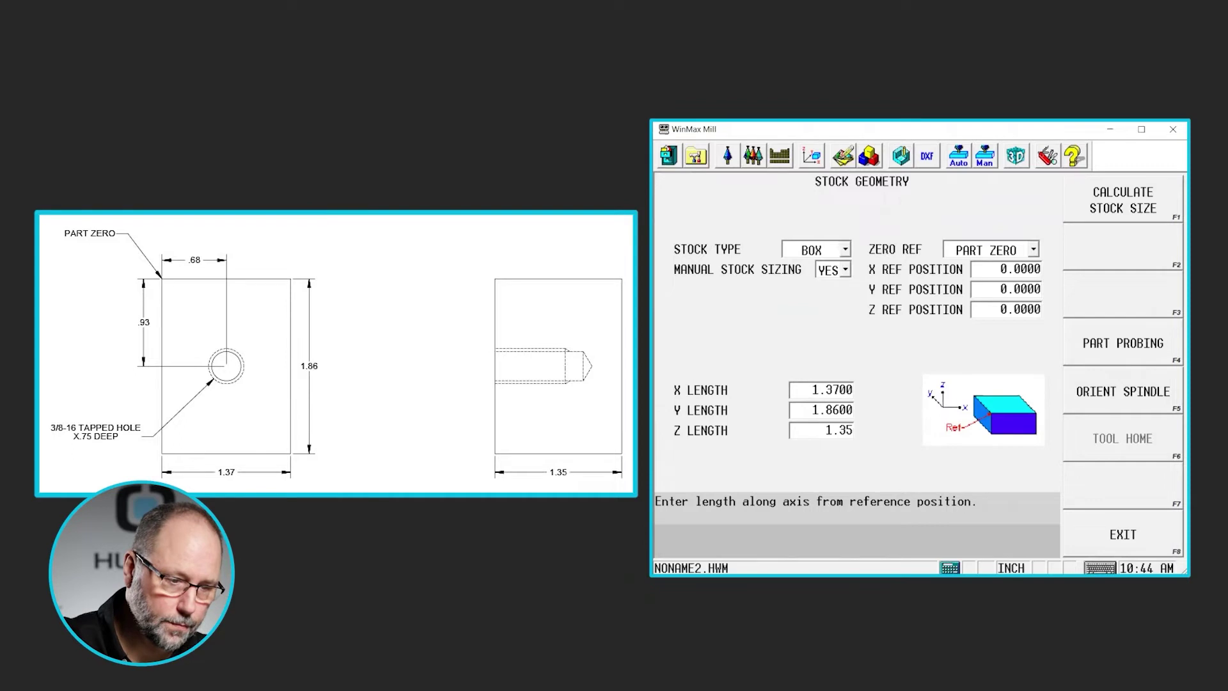
{"action": "key", "text": "Return"}
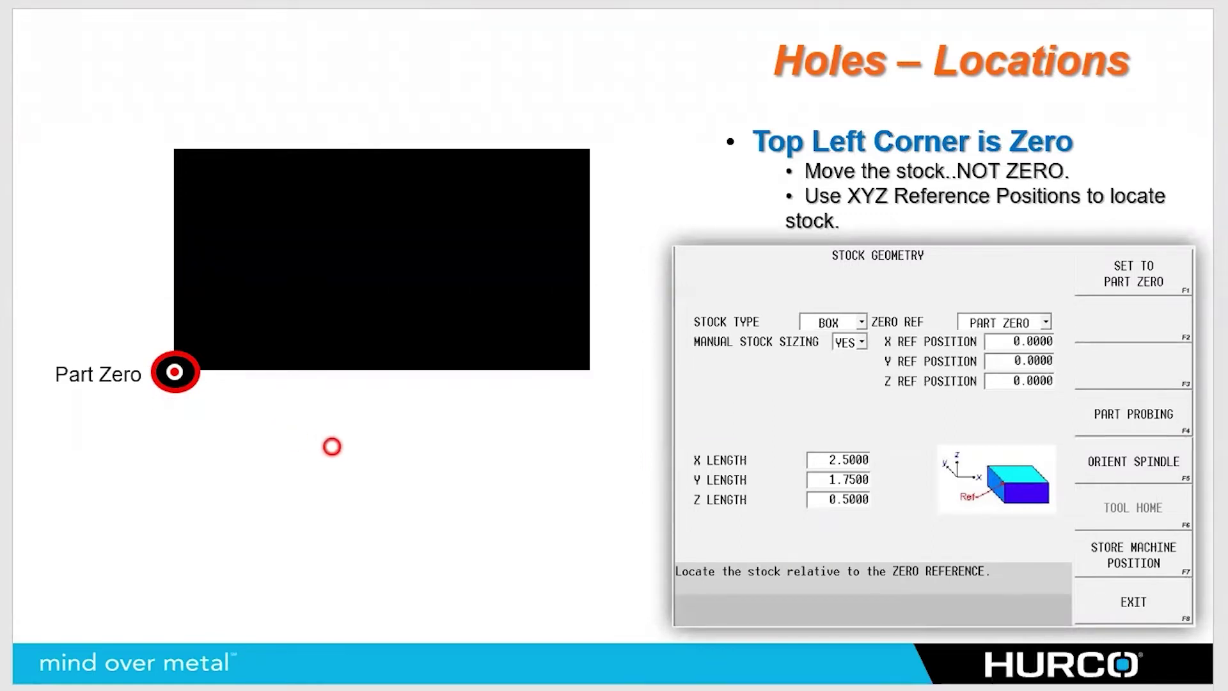
{"action": "left_click", "coordinate": [334, 447]}
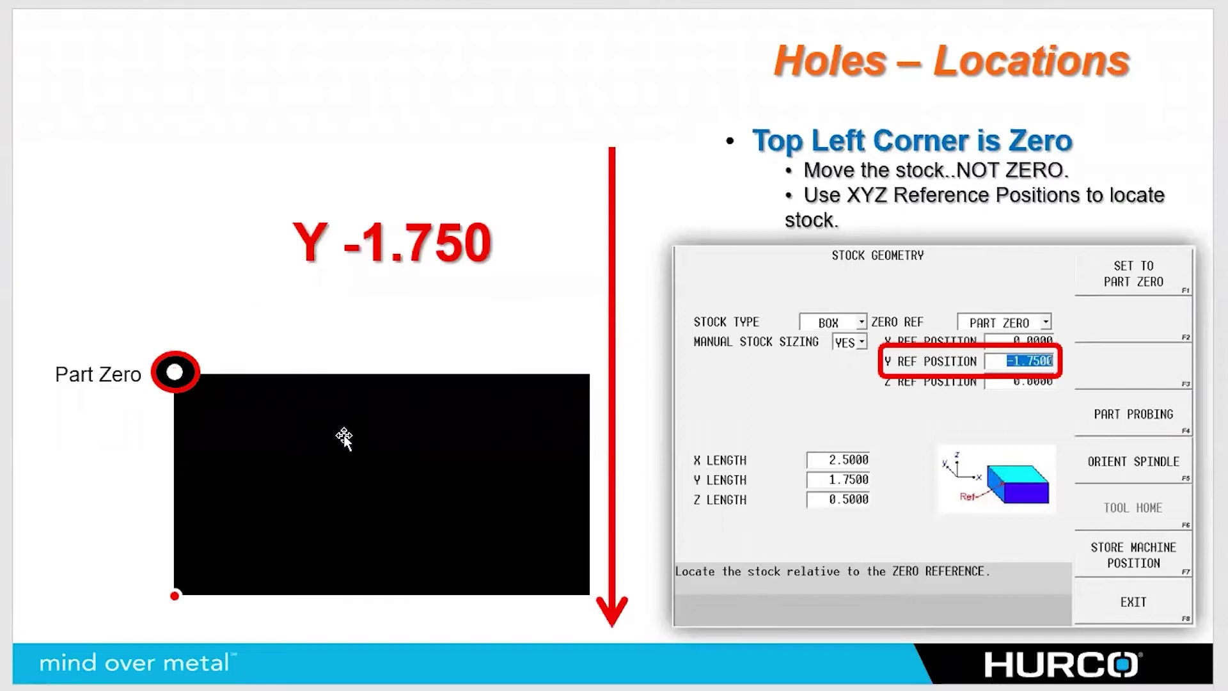
{"action": "left_click", "coordinate": [343, 434]}
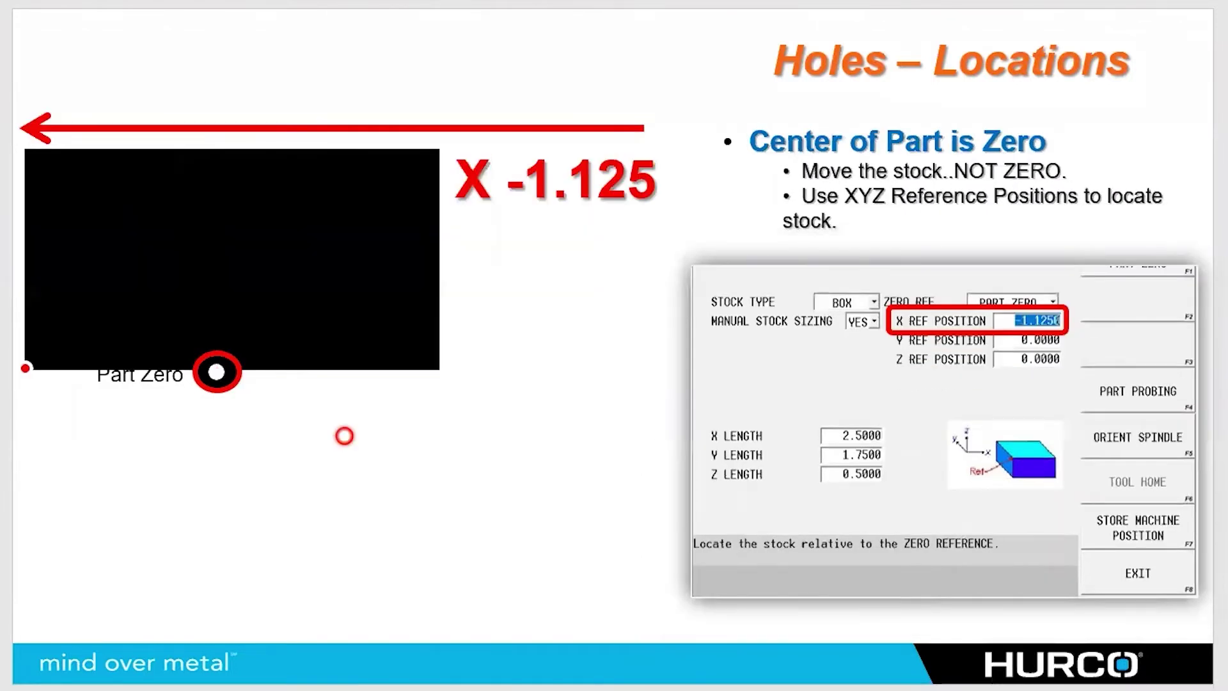
{"action": "left_click", "coordinate": [344, 436]}
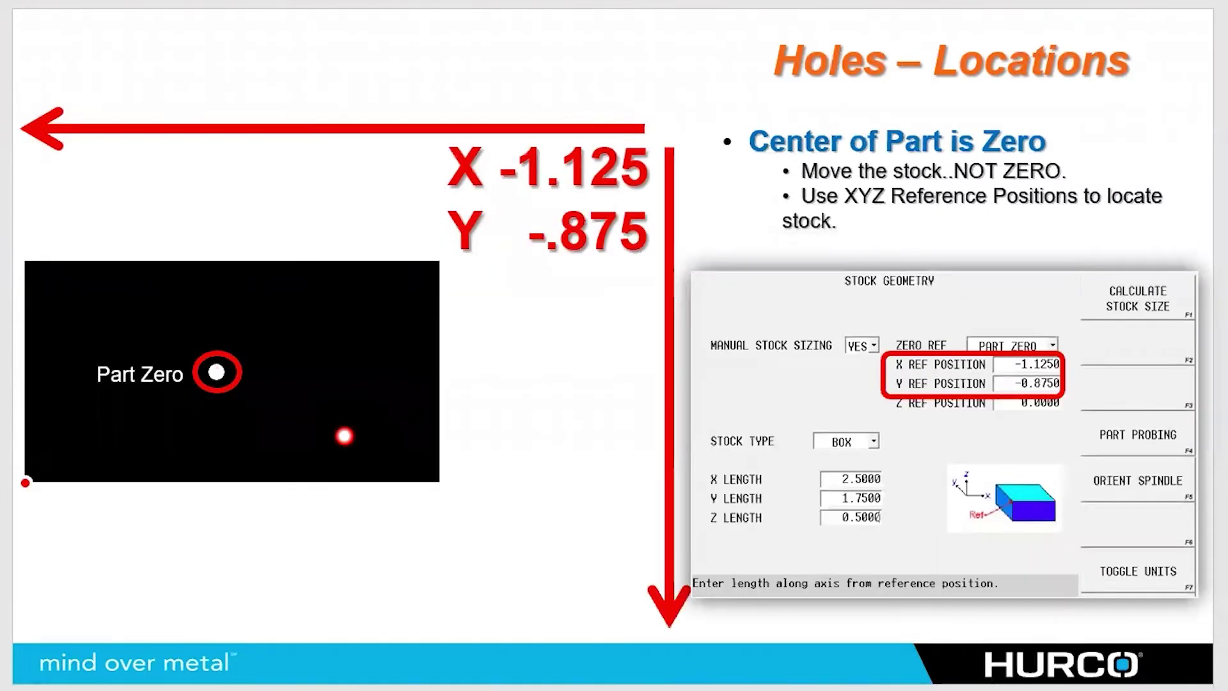
{"action": "left_click", "coordinate": [344, 436]}
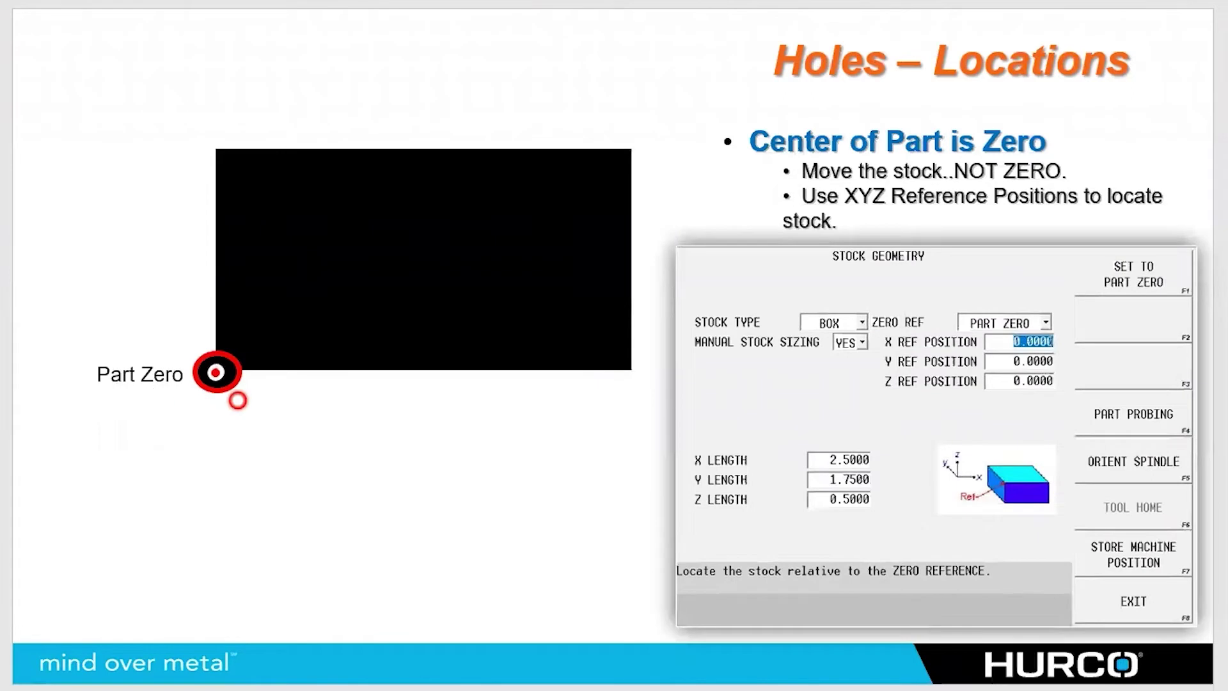
{"action": "left_click", "coordinate": [237, 401]}
{"action": "left_click", "coordinate": [237, 400]}
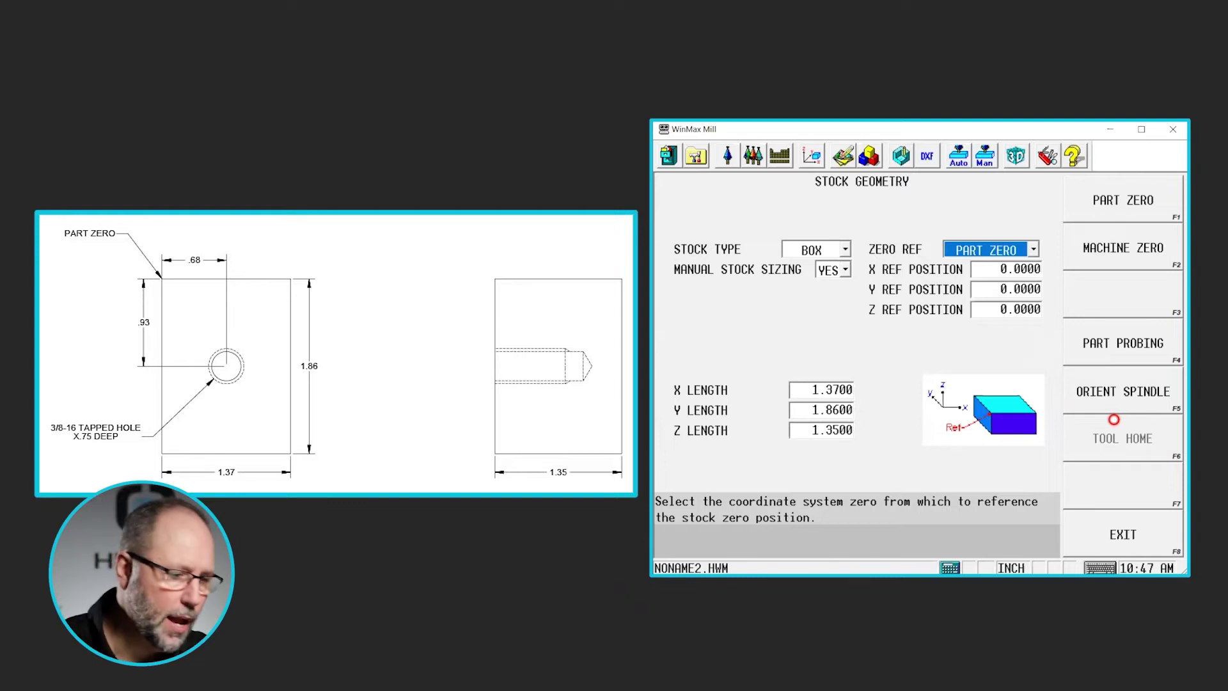
Set the box stock's Y reference position to -1.86 relative to part zero.
{"action": "left_click", "coordinate": [1023, 290]}
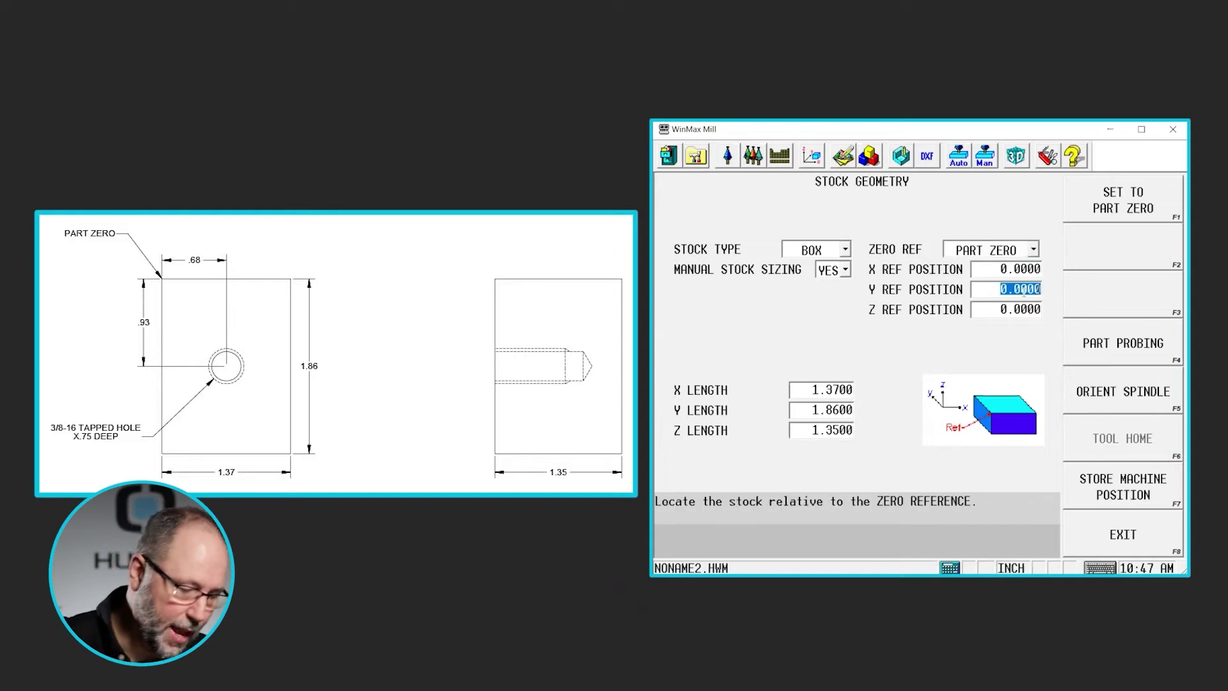
{"action": "type", "text": "1"}
{"action": "key", "text": "BackSpace"}
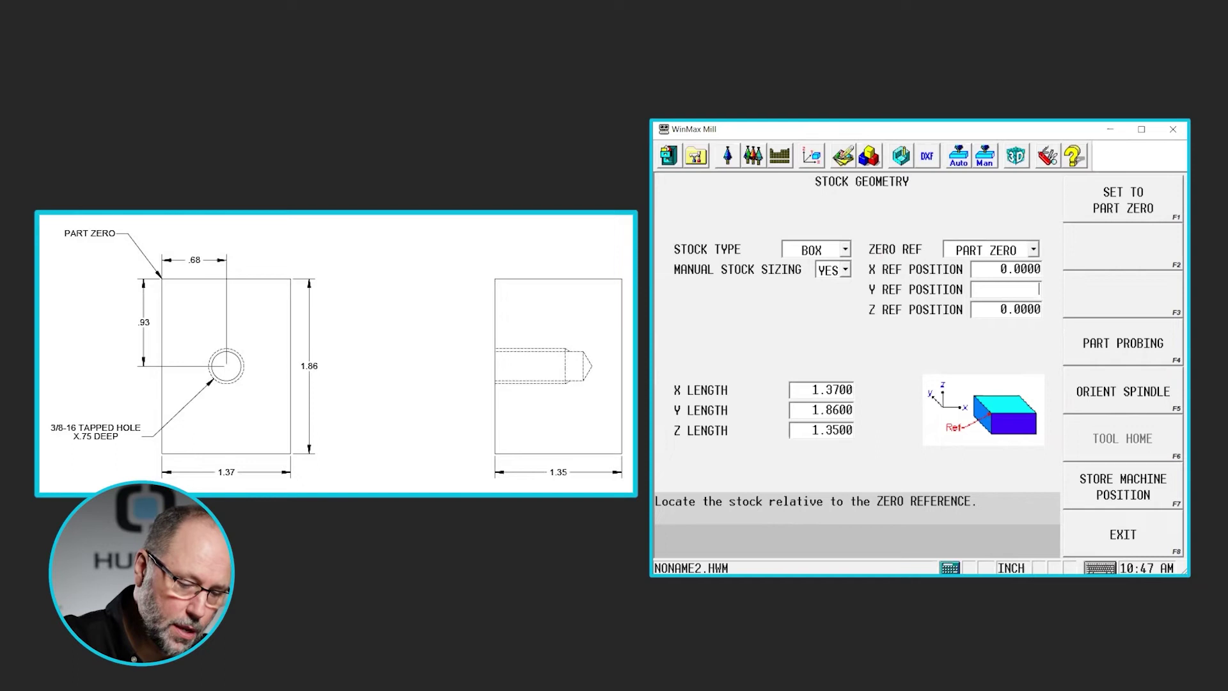
{"action": "type", "text": "1."}
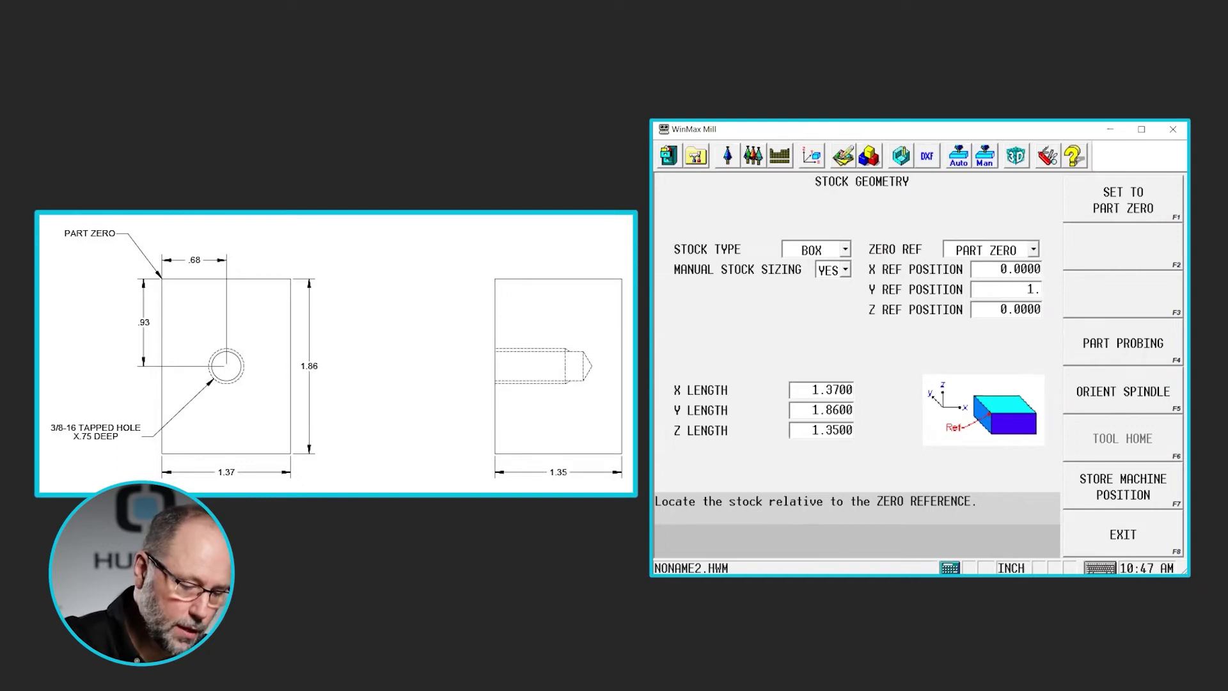
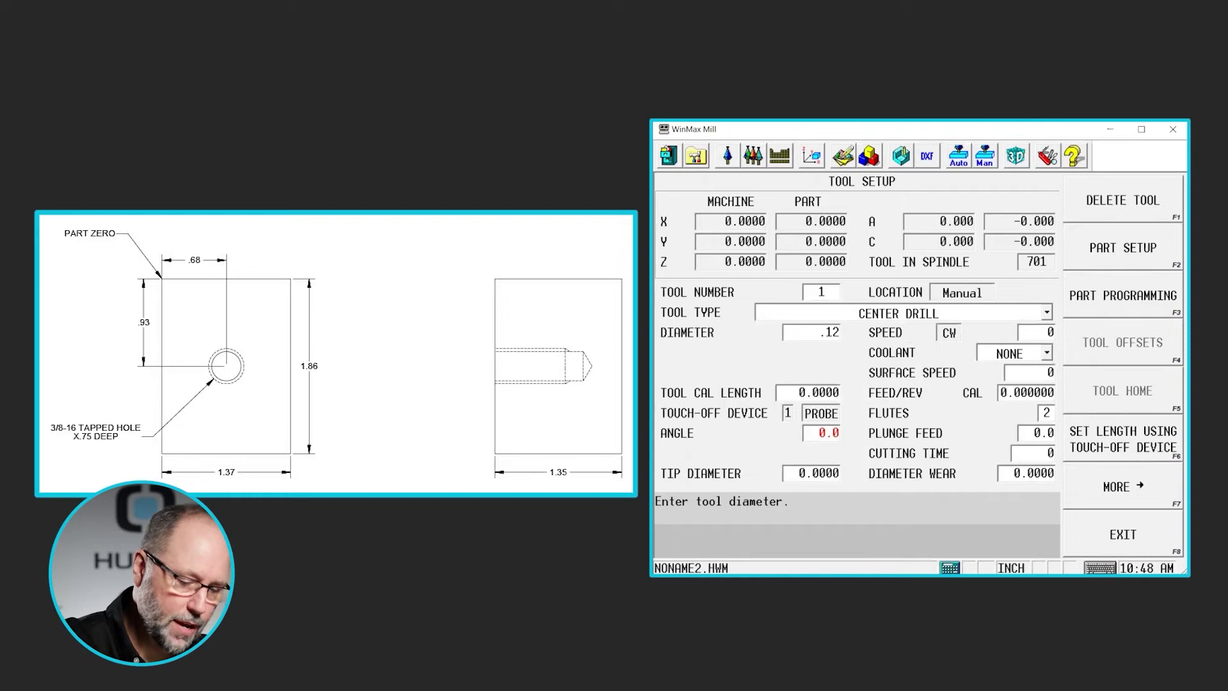
Set tool 1's center drill diameter to 0.125 and, in its advanced geometry settings, the tip diameter to 0.05.
{"action": "key", "text": "Return"}
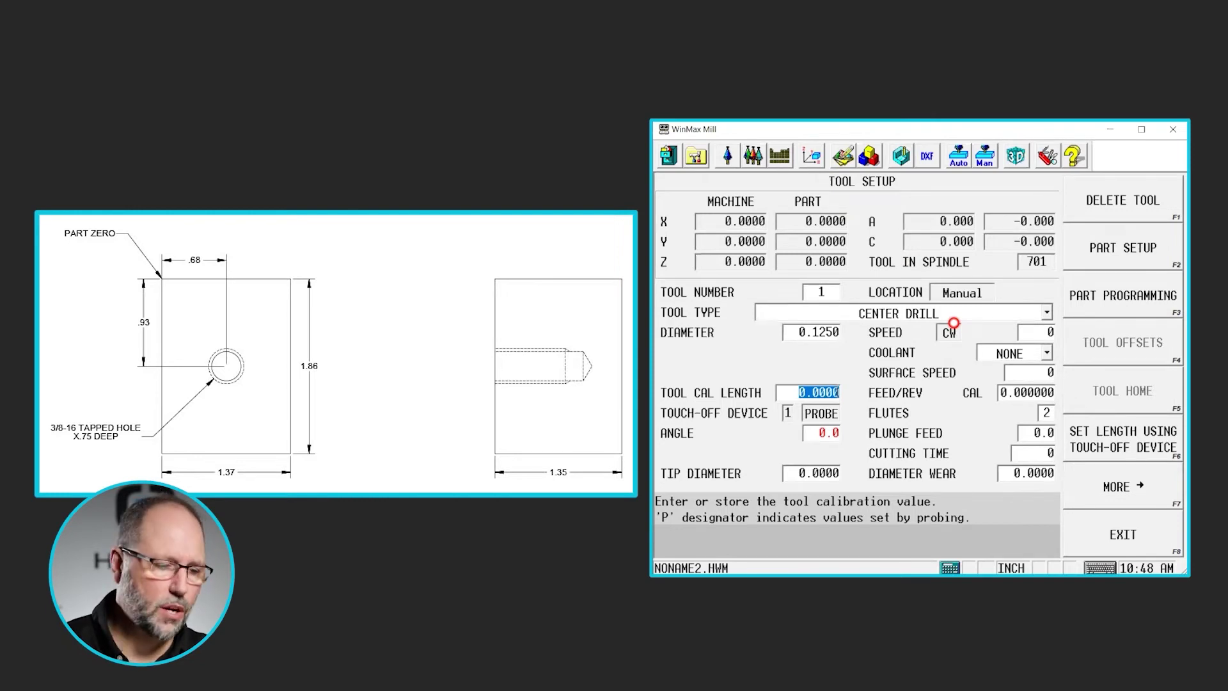
{"action": "left_click", "coordinate": [1155, 494]}
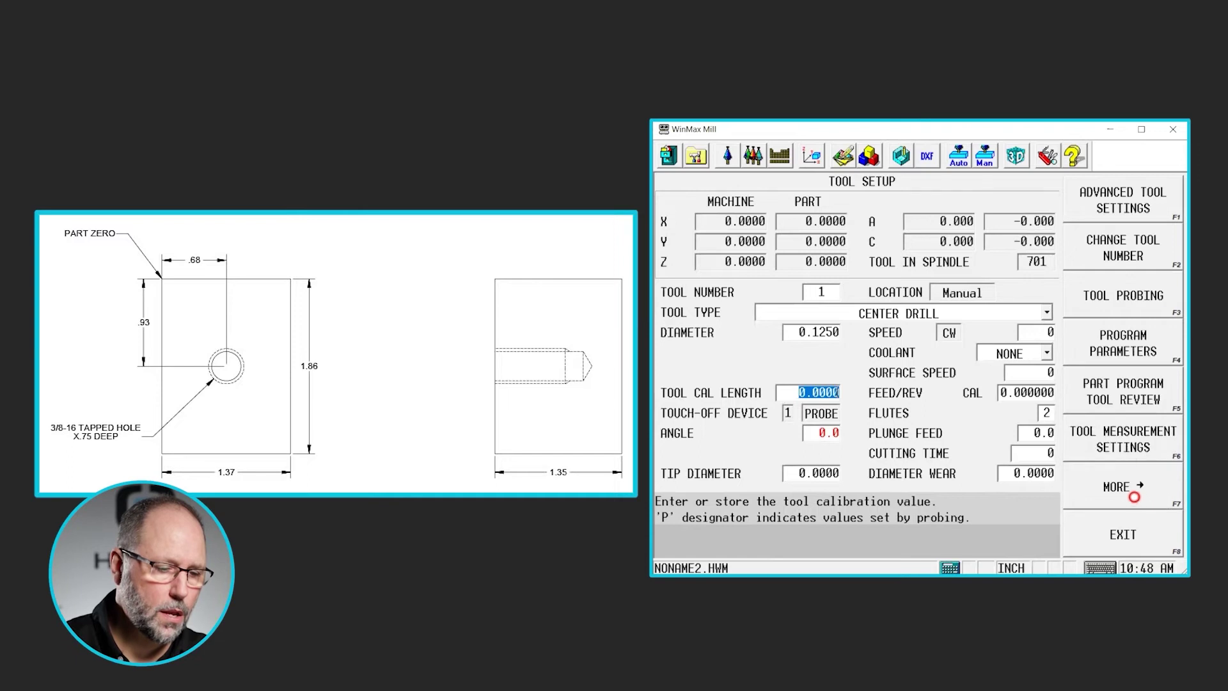
{"action": "left_click", "coordinate": [1125, 203]}
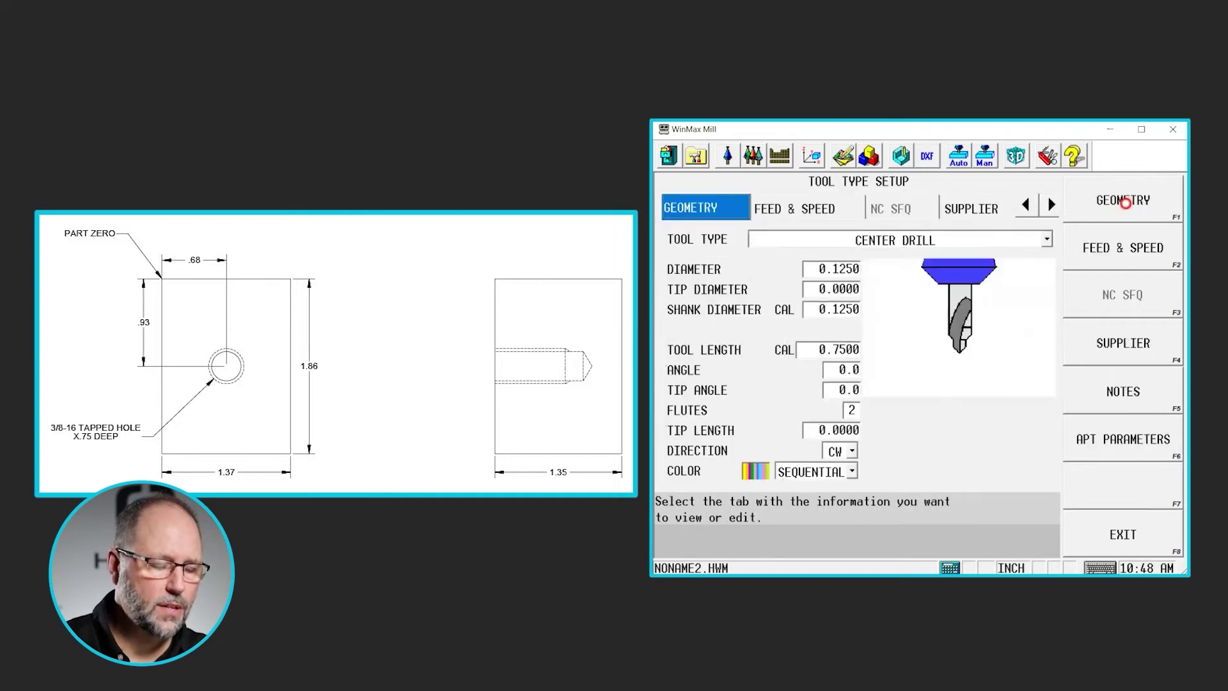
{"action": "left_click", "coordinate": [823, 269]}
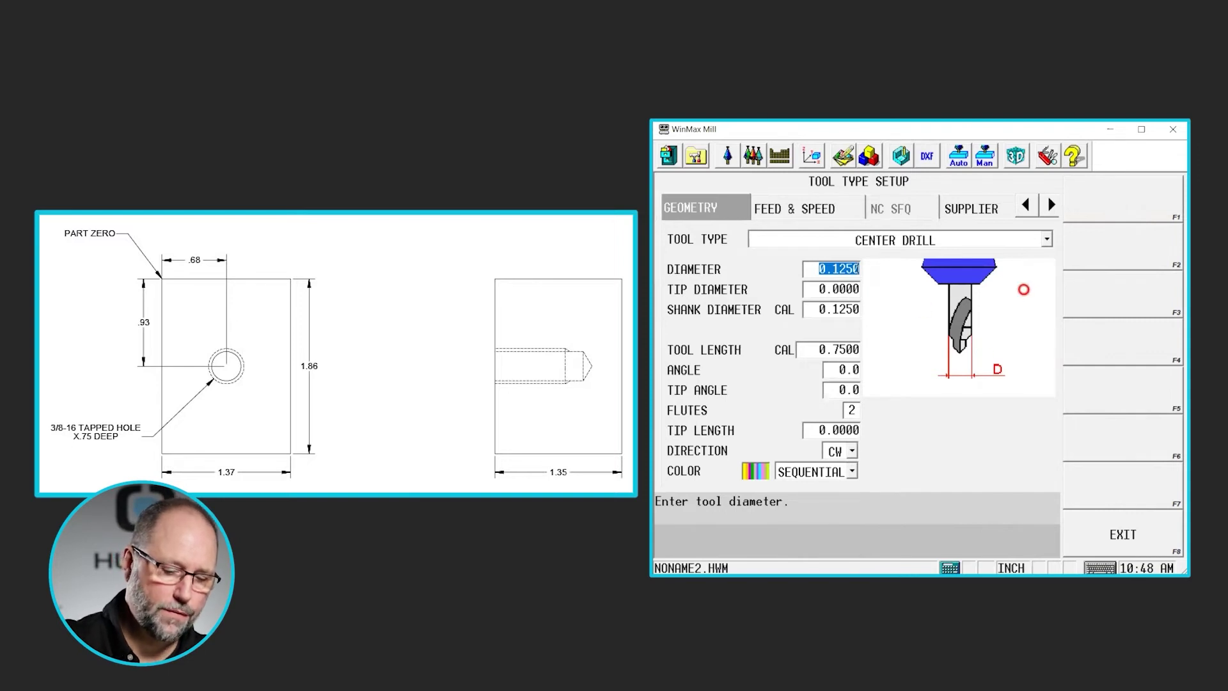
{"action": "key", "text": "Return"}
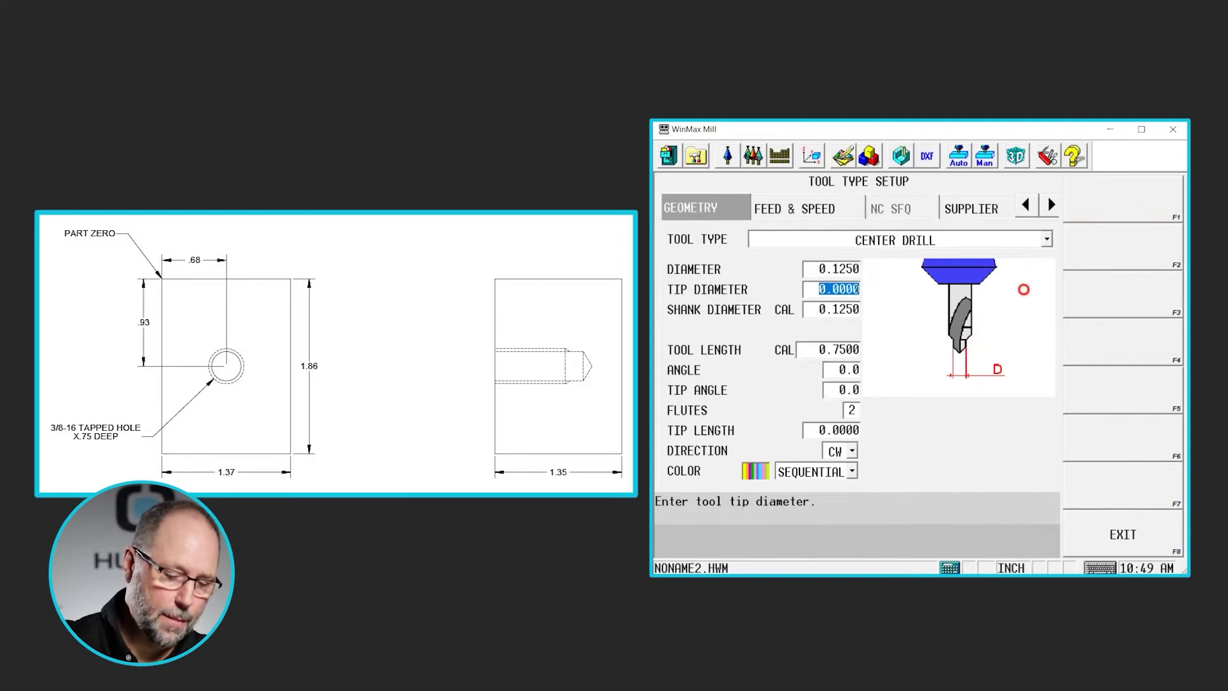
{"action": "type", "text": ".05"}
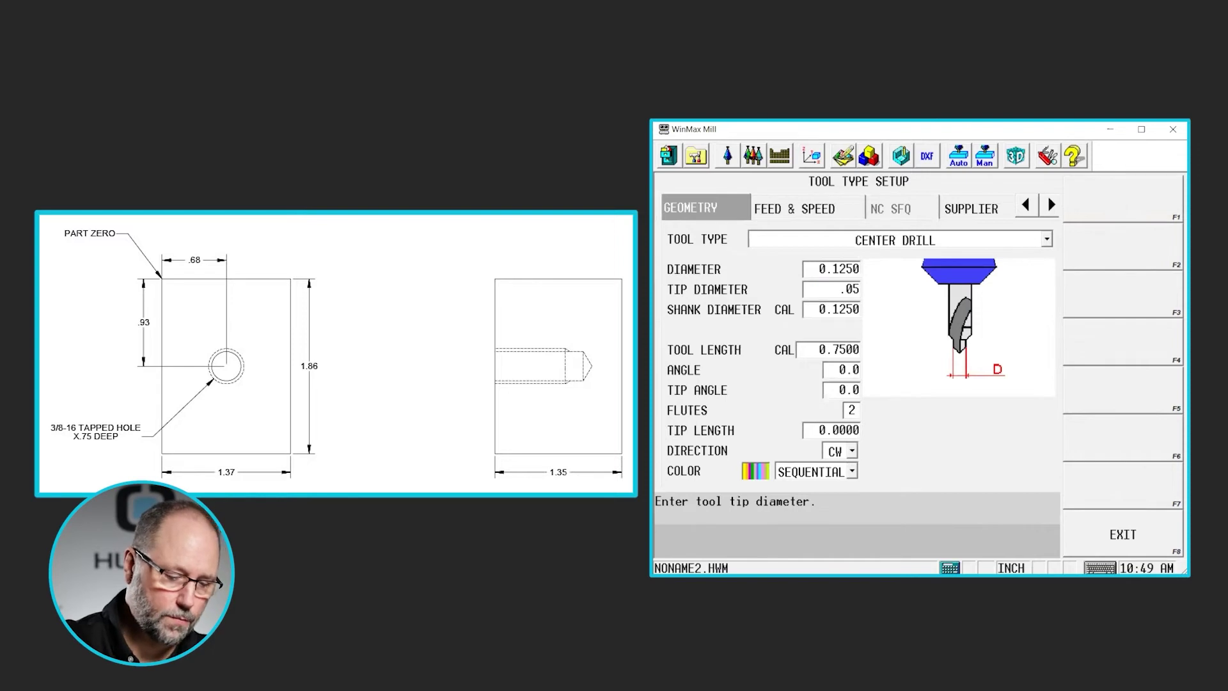
{"action": "key", "text": "Return"}
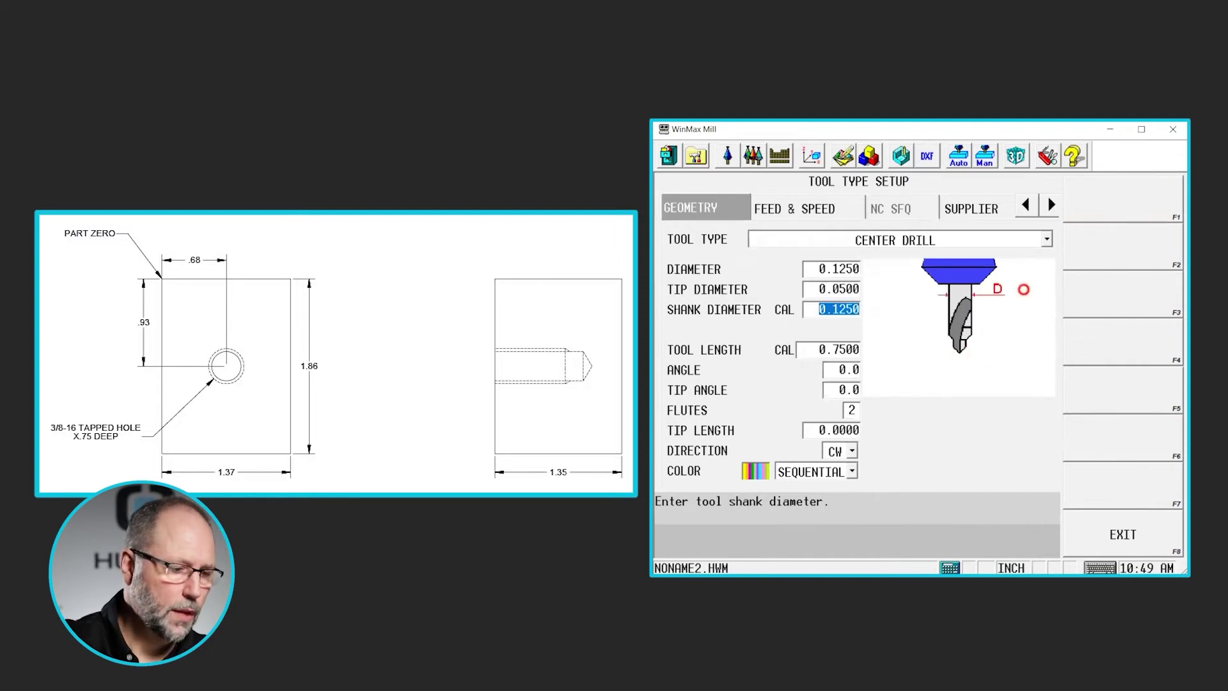
Set the center drill's angle and tip angle to 60 degrees, keeping the calculated shank diameter and tool length.
{"action": "key", "text": "Return"}
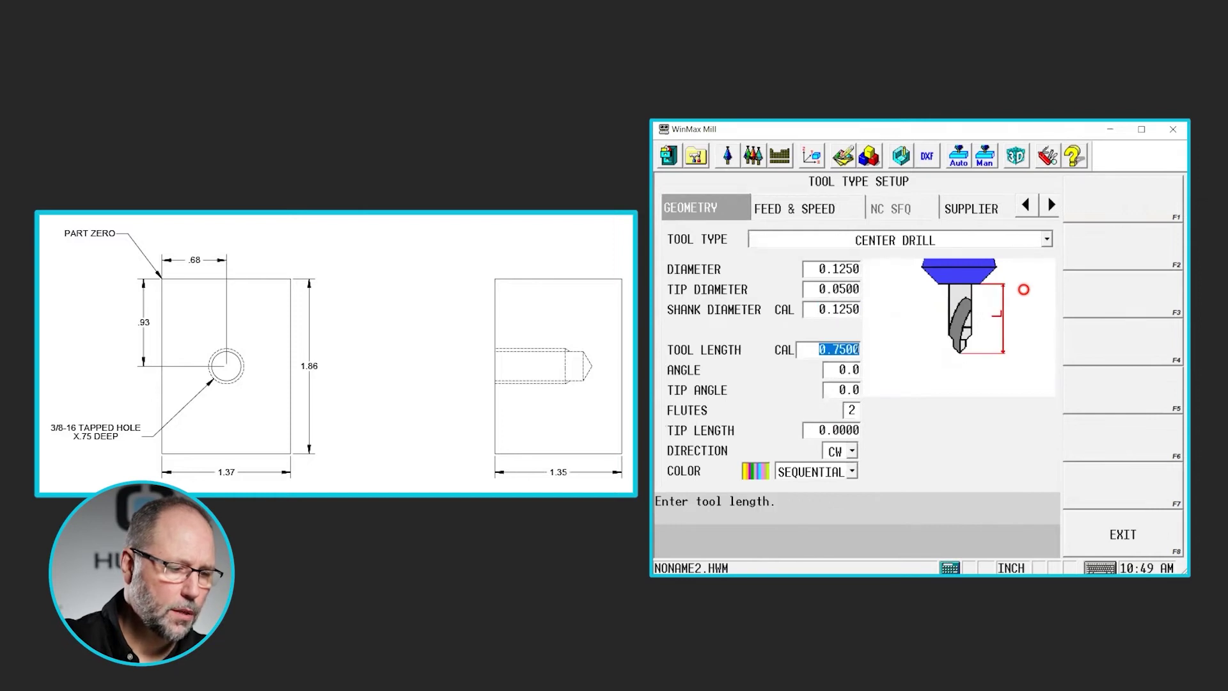
{"action": "key", "text": "Return"}
{"action": "type", "text": "60"}
{"action": "key", "text": "Return"}
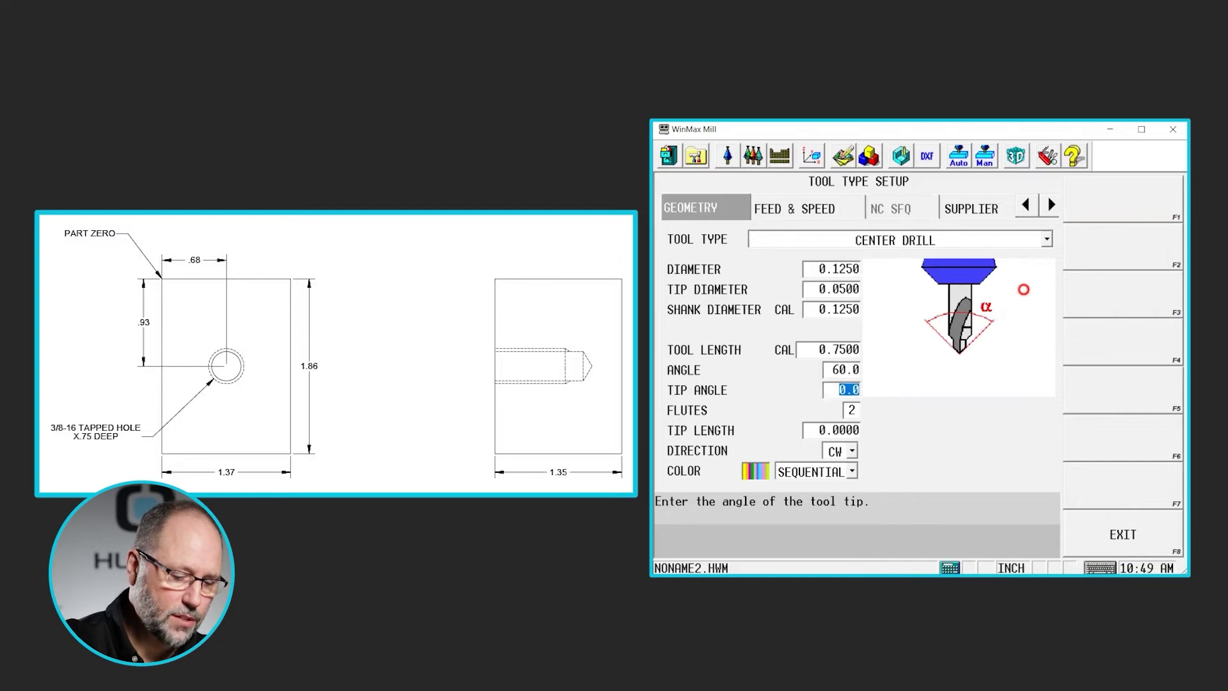
{"action": "type", "text": "60"}
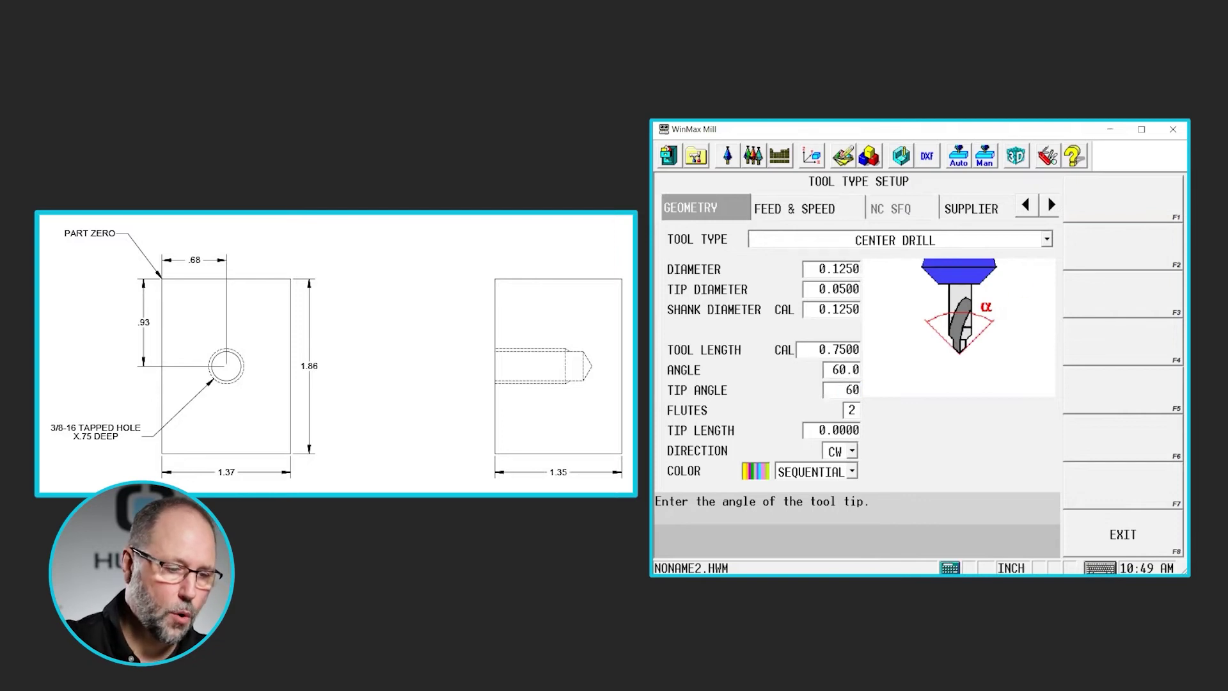
{"action": "key", "text": "Return"}
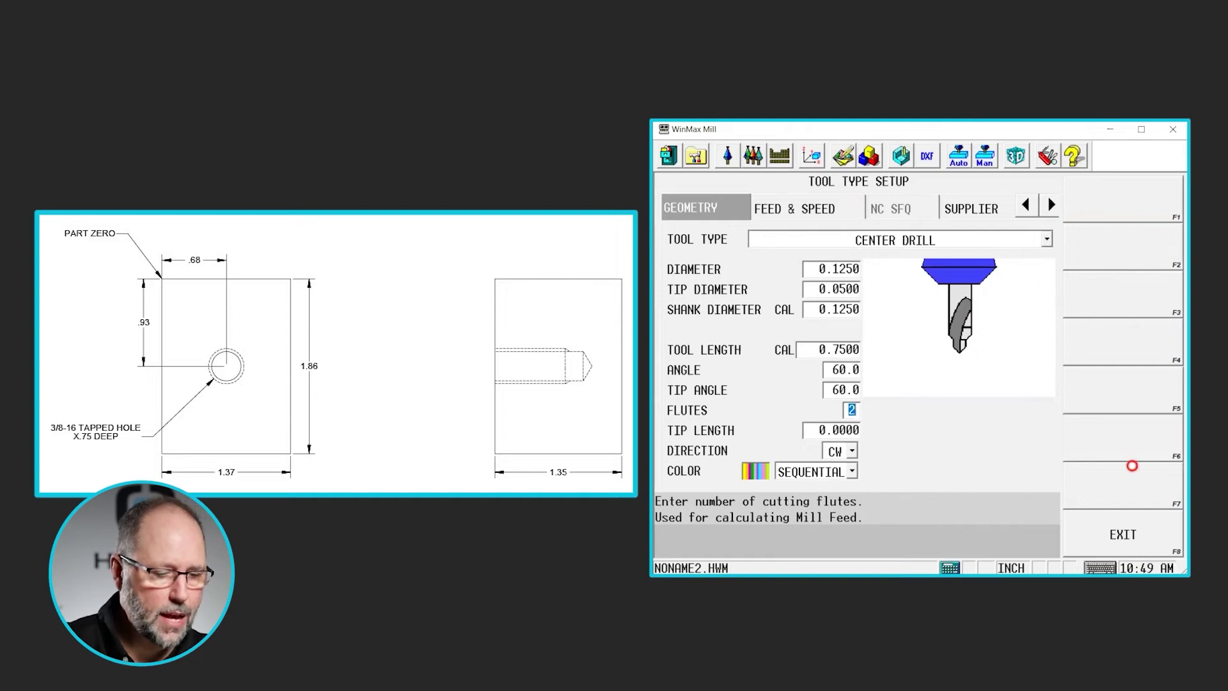
{"action": "left_click", "coordinate": [1132, 533]}
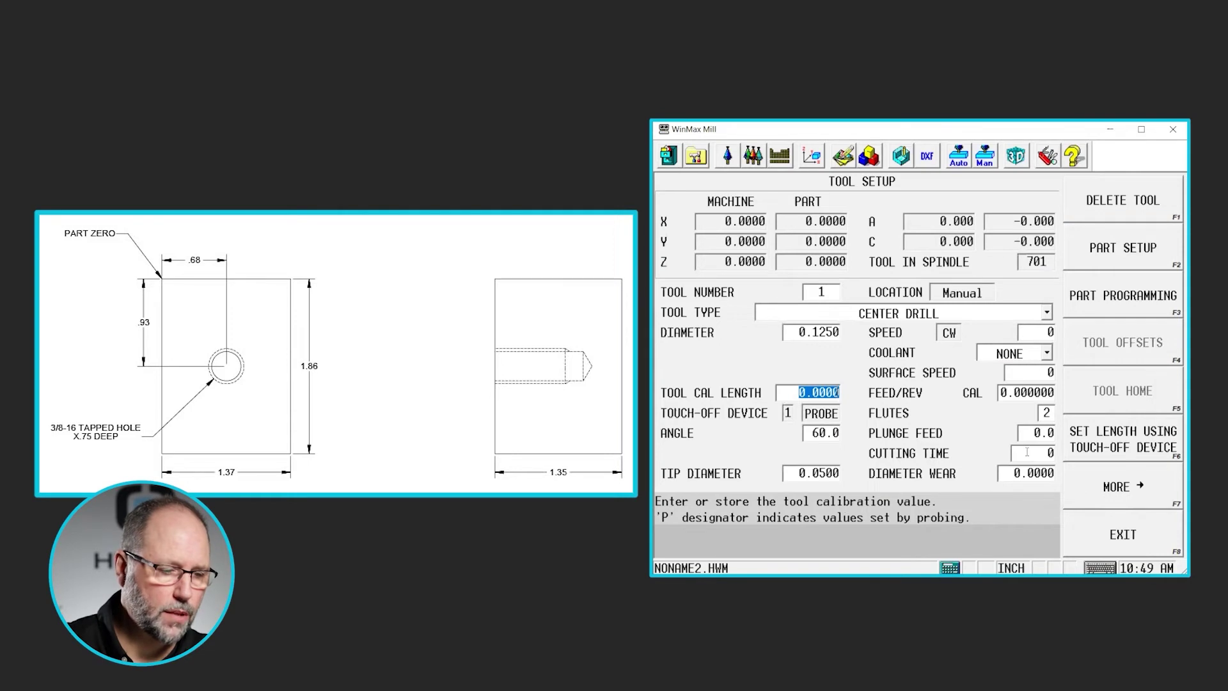
Define tool 2 in the tool setup as a drill with a 0.312 diameter.
{"action": "left_click", "coordinate": [821, 292]}
{"action": "type", "text": "2"}
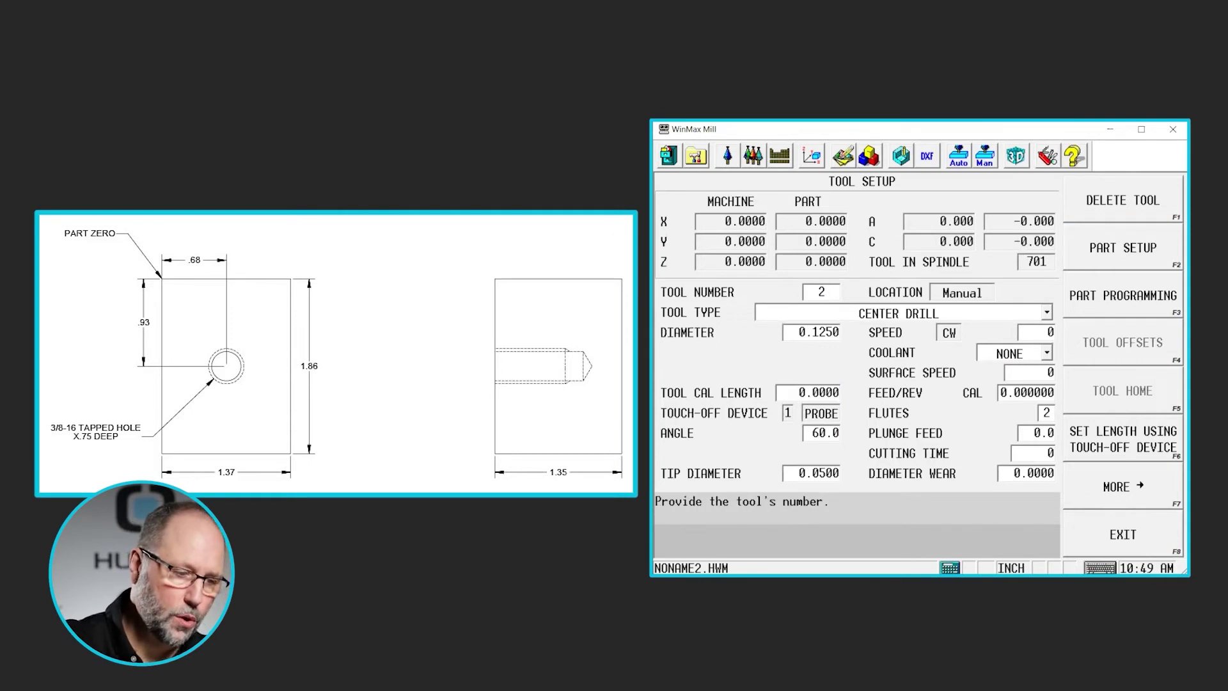
{"action": "key", "text": "Return"}
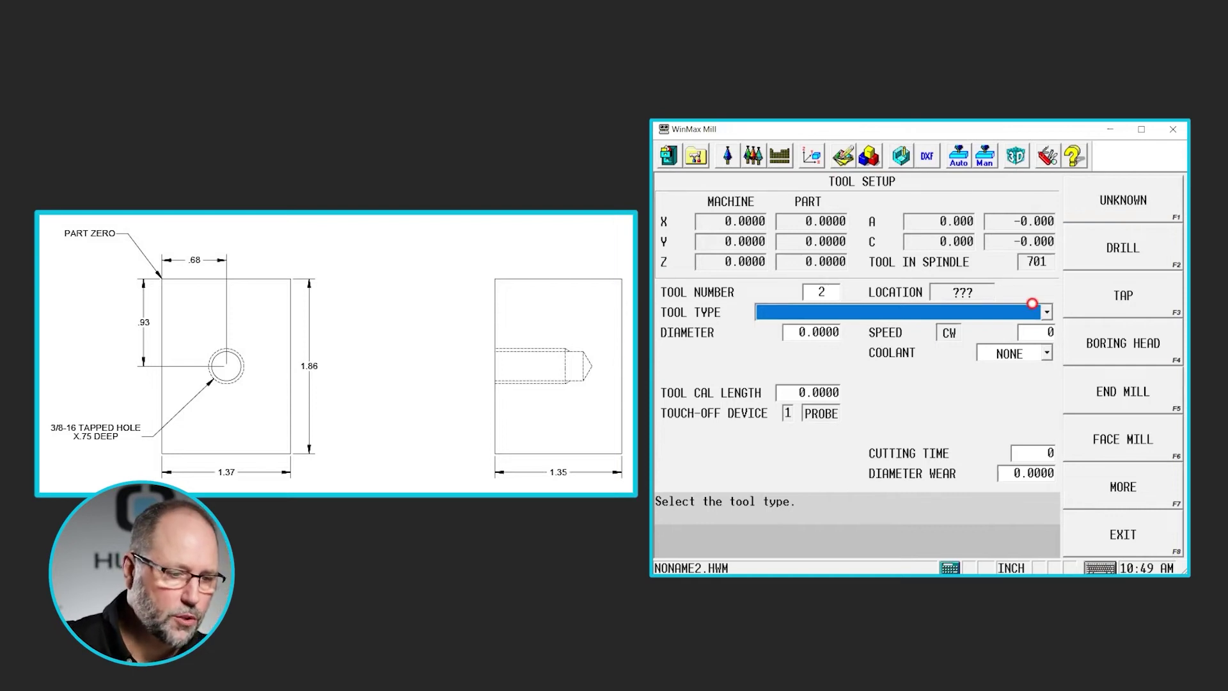
{"action": "left_click", "coordinate": [1140, 253]}
{"action": "type", "text": ".312"}
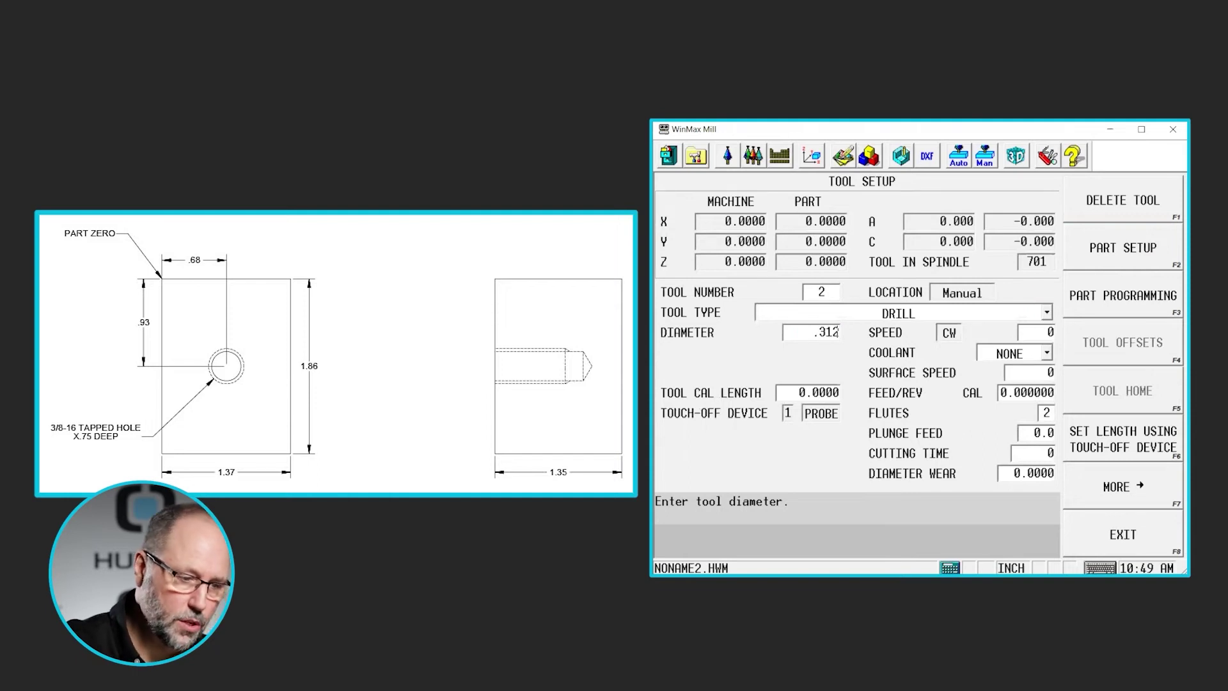
{"action": "key", "text": "Return"}
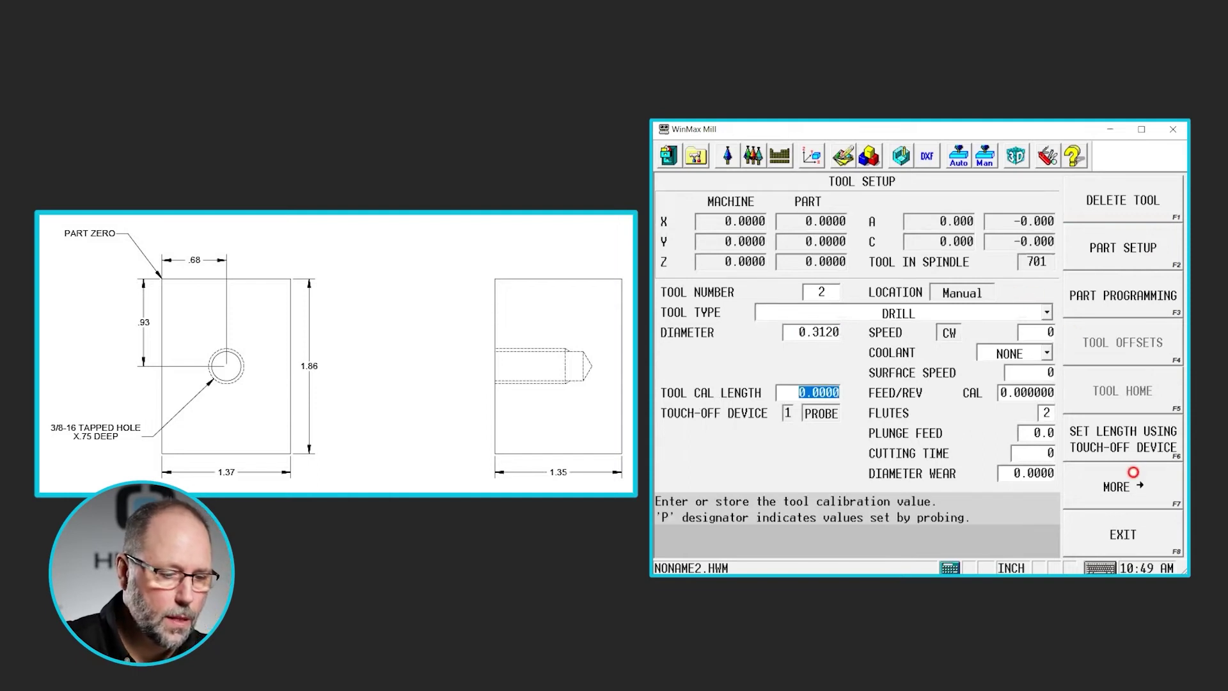
{"action": "left_click", "coordinate": [1133, 490]}
{"action": "left_click", "coordinate": [1130, 526]}
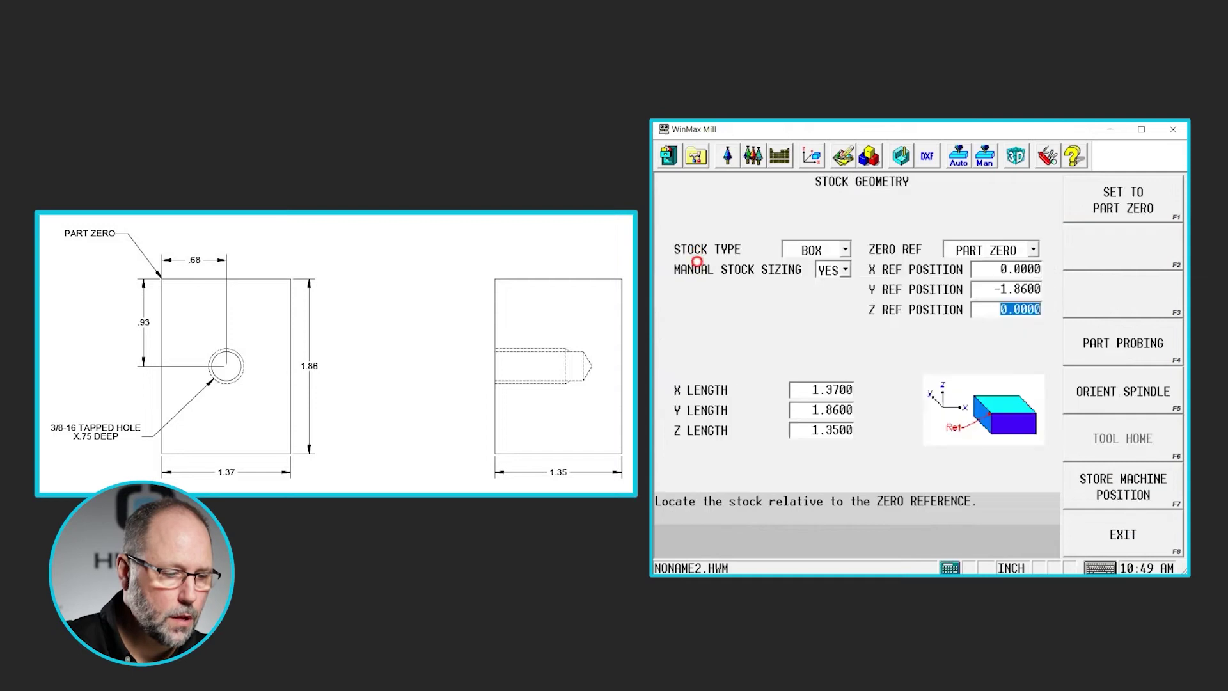
Define tool 3 in the tool setup as a tap with a 0.375 thread diameter and 16 threads per inch.
{"action": "left_click", "coordinate": [727, 155]}
{"action": "left_click", "coordinate": [832, 294]}
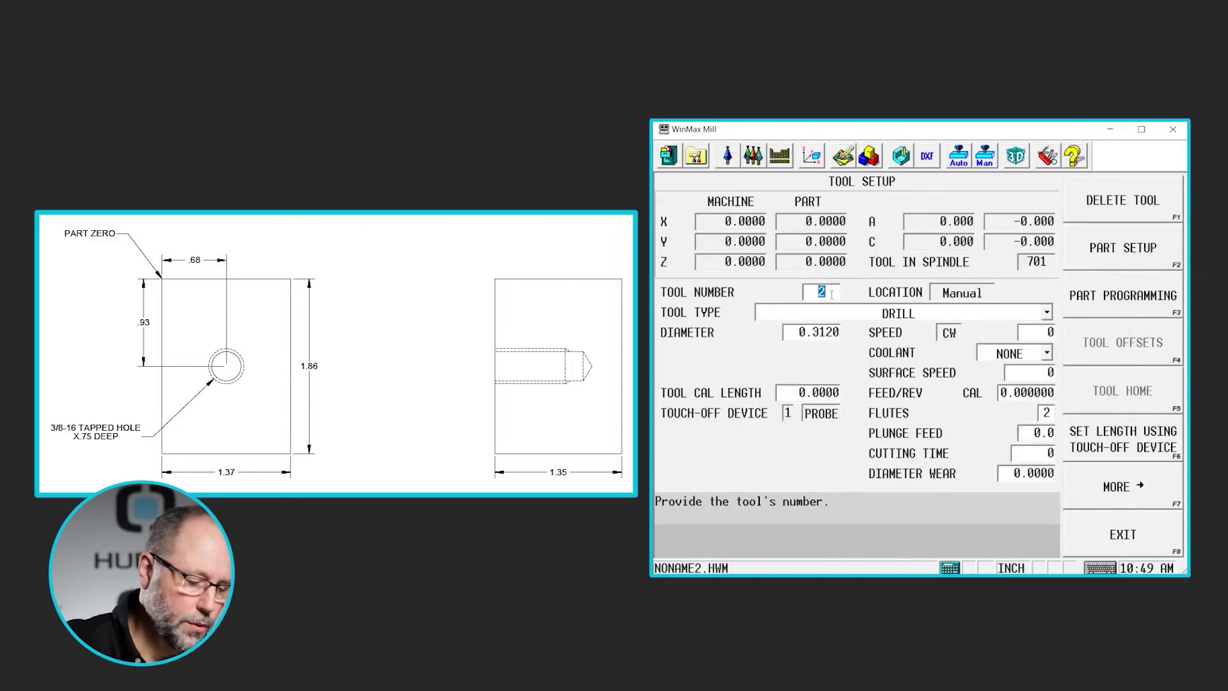
{"action": "type", "text": "3"}
{"action": "key", "text": "Return"}
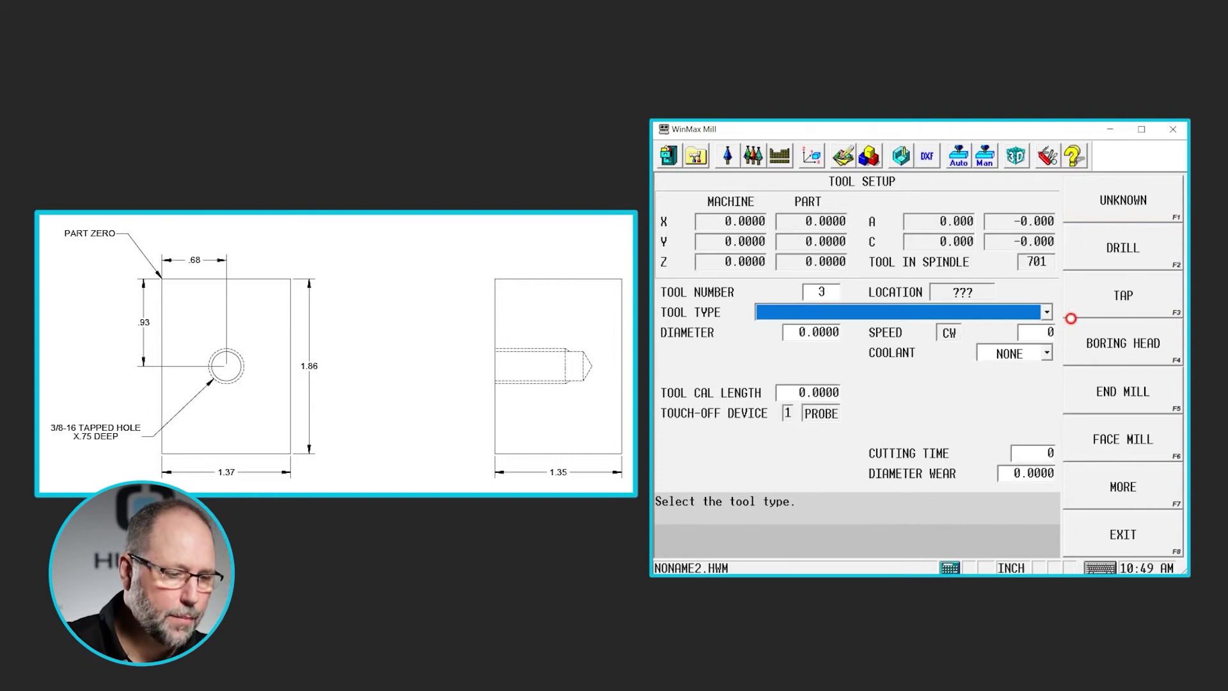
{"action": "left_click", "coordinate": [1100, 308]}
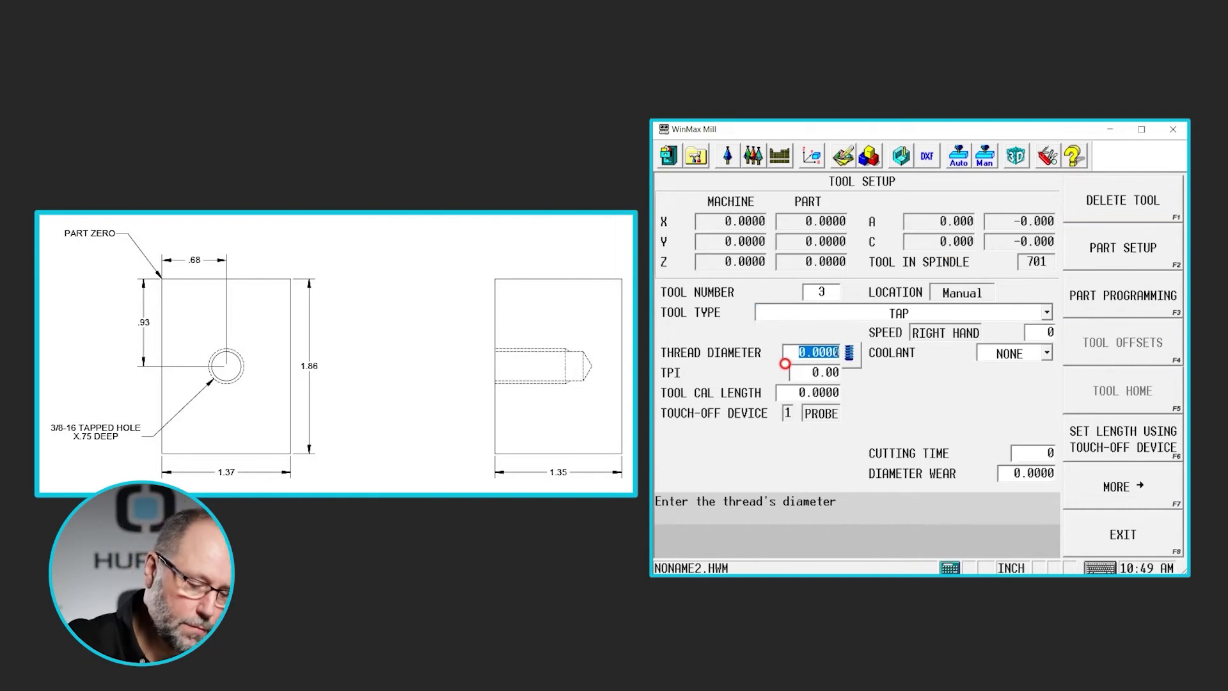
{"action": "type", "text": ".375"}
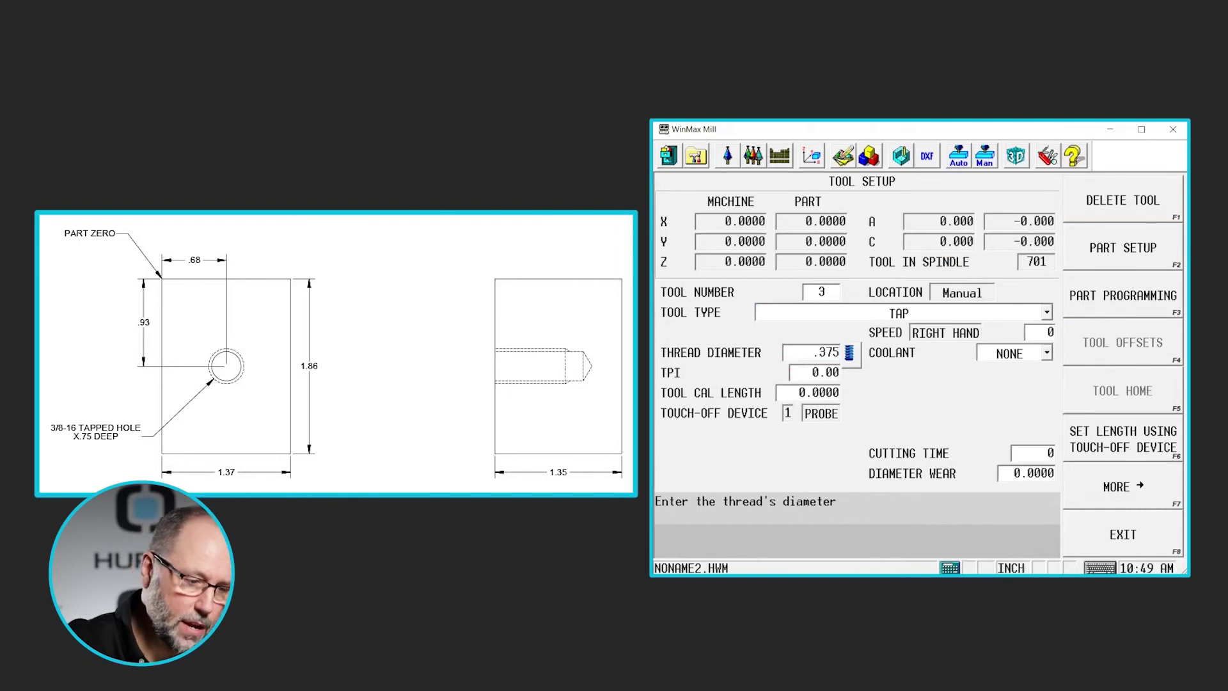
{"action": "key", "text": "Return"}
{"action": "type", "text": "16"}
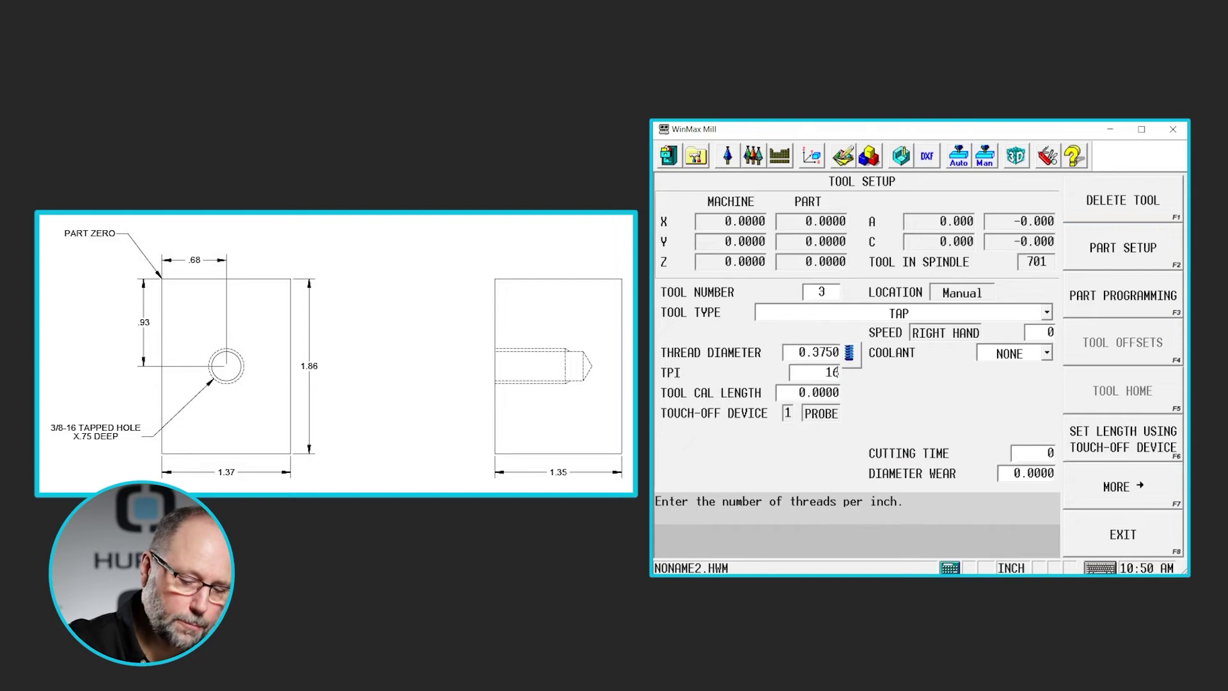
{"action": "key", "text": "Return"}
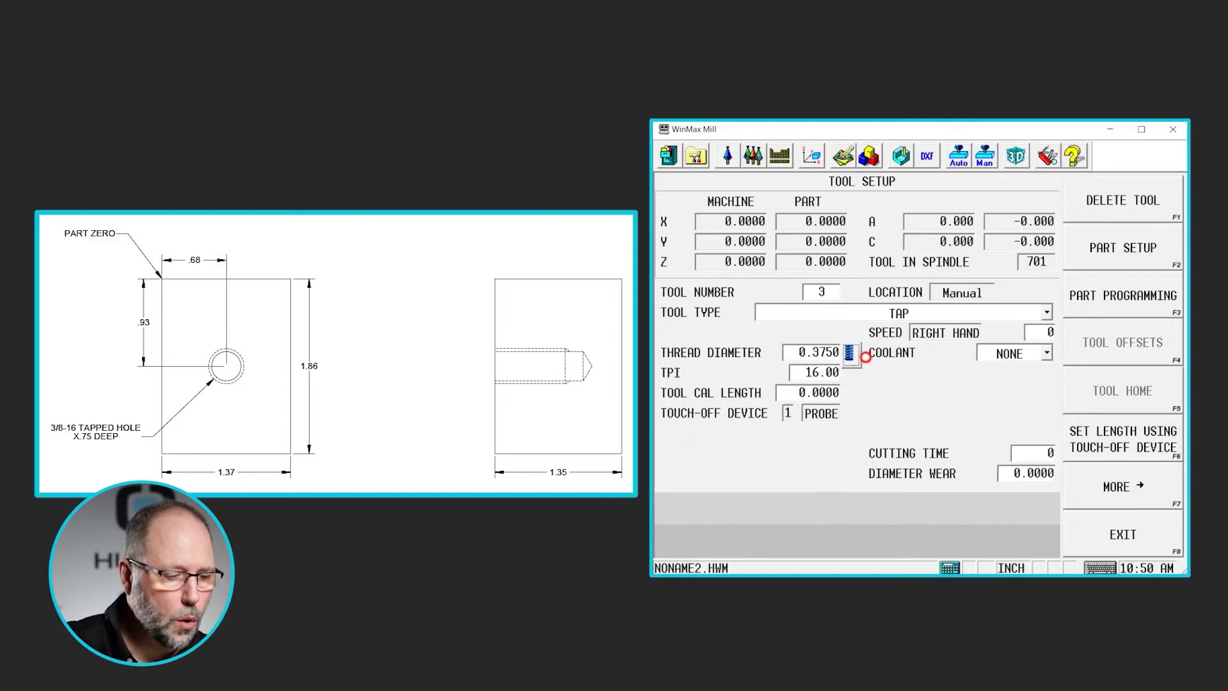
Look through the metric and inch thread charts and assign the 3/8 - 16 UNC thread to the tap.
{"action": "left_click", "coordinate": [854, 355]}
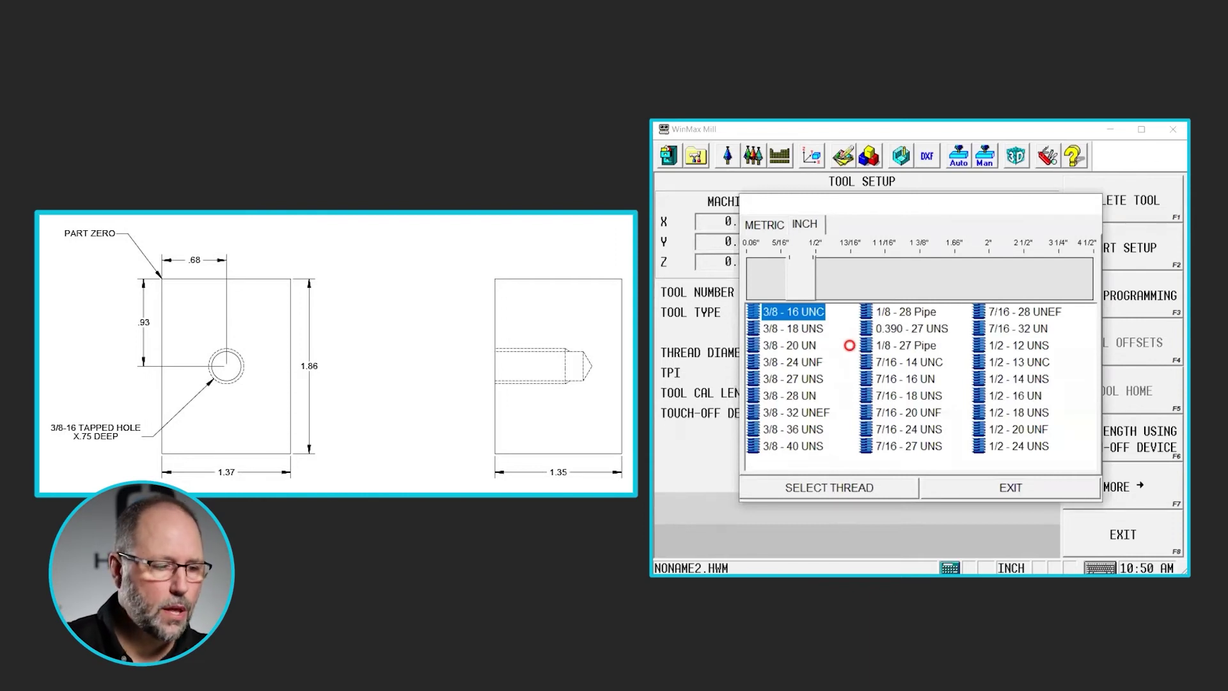
{"action": "left_click", "coordinate": [1013, 486]}
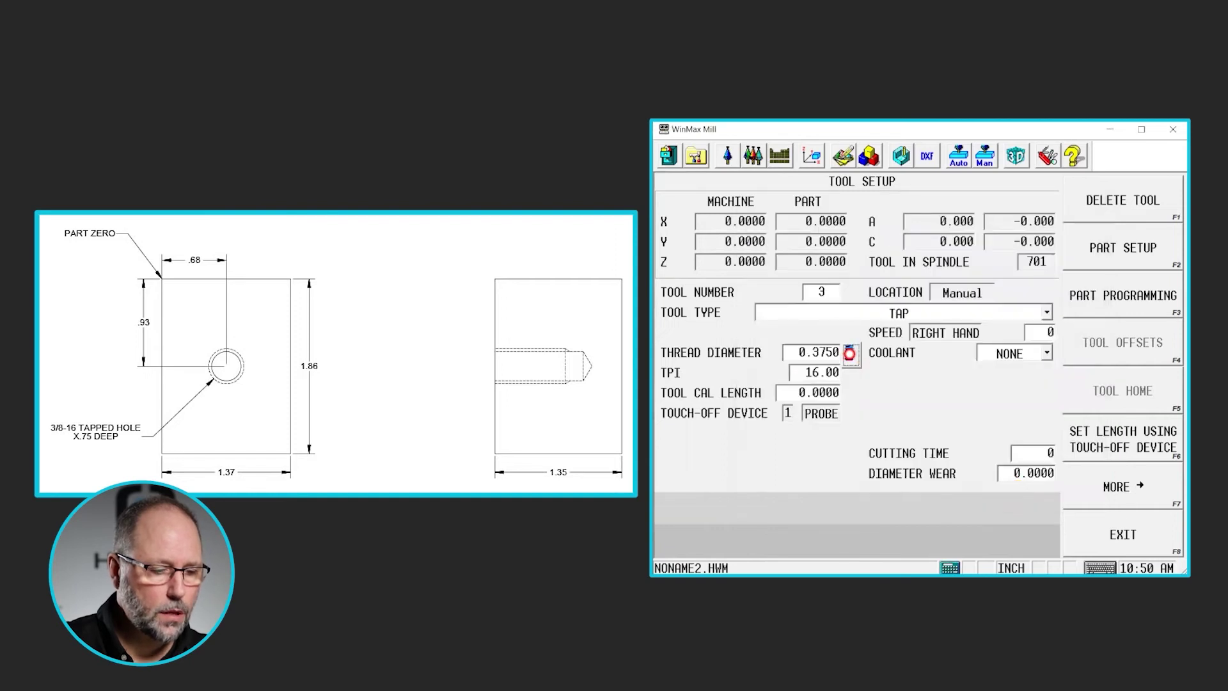
{"action": "left_click", "coordinate": [849, 353]}
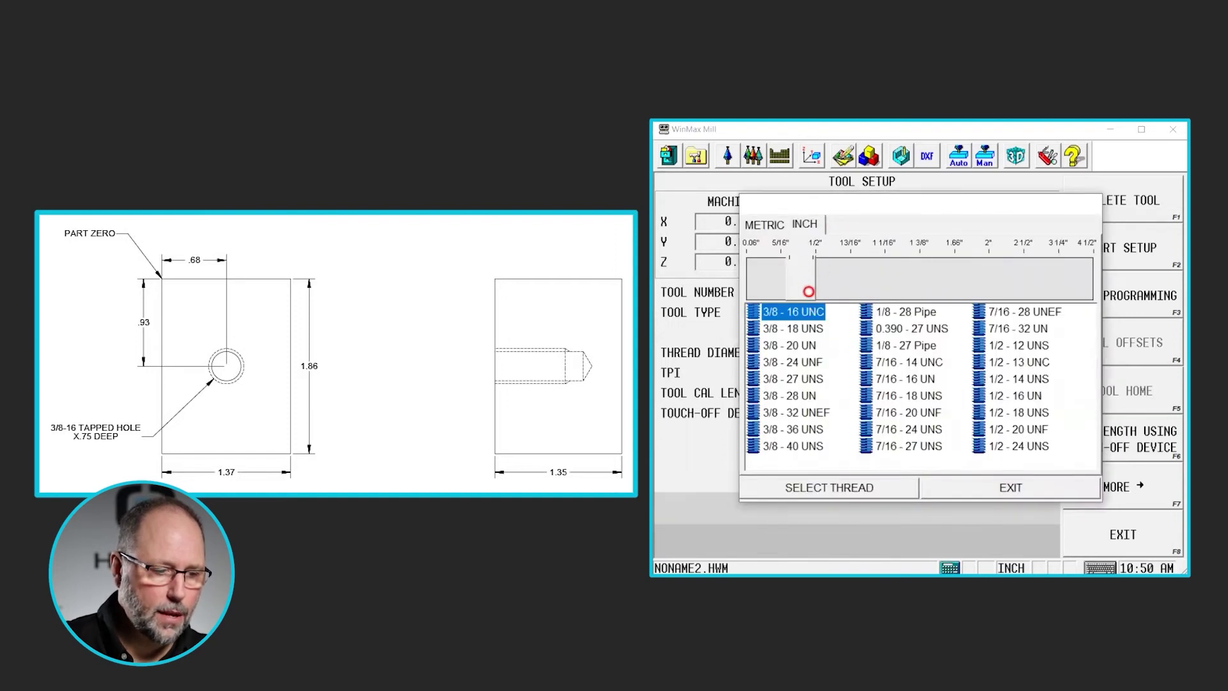
{"action": "left_click", "coordinate": [805, 225]}
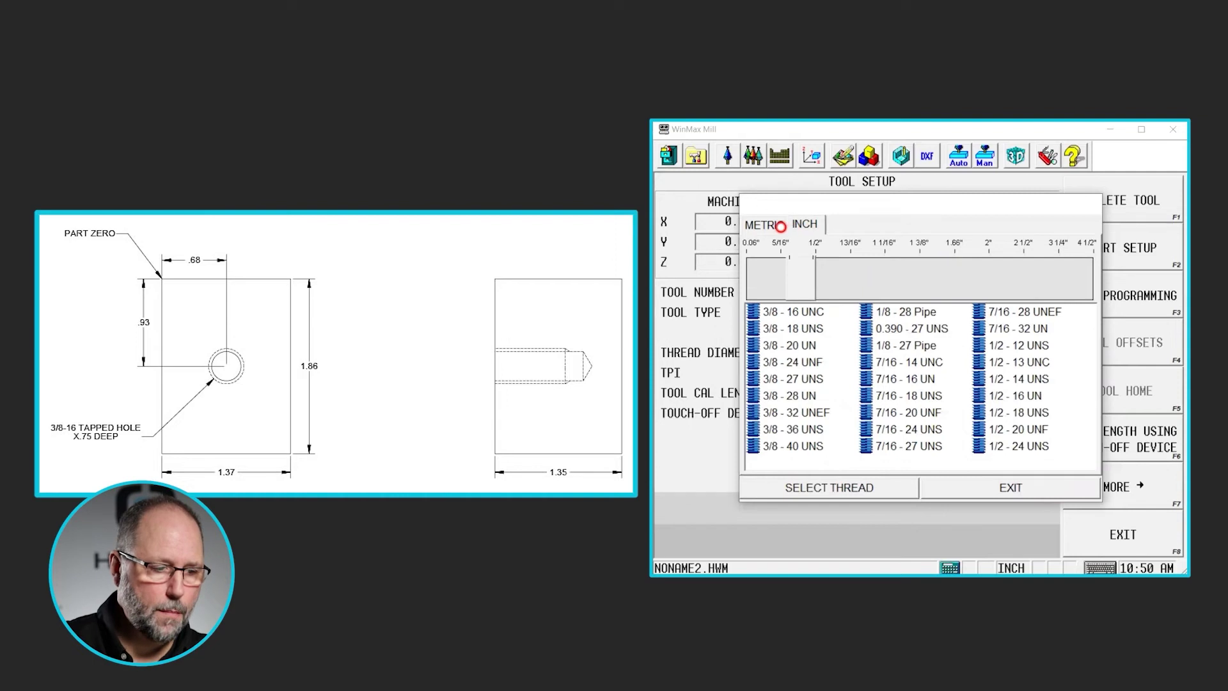
{"action": "left_click", "coordinate": [781, 227]}
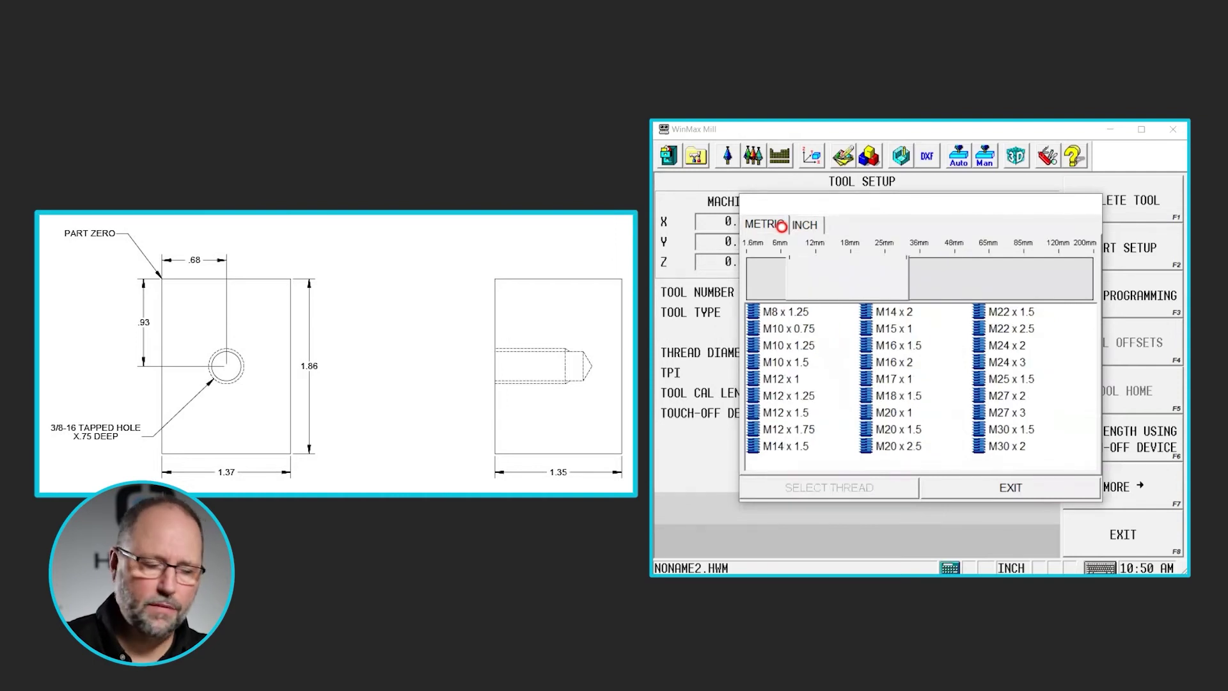
{"action": "left_click", "coordinate": [804, 227]}
{"action": "mouse_move", "coordinate": [808, 264]}
{"action": "left_mouse_down"}
{"action": "mouse_move", "coordinate": [891, 274]}
{"action": "mouse_move", "coordinate": [756, 276]}
{"action": "mouse_move", "coordinate": [807, 276]}
{"action": "left_mouse_up"}
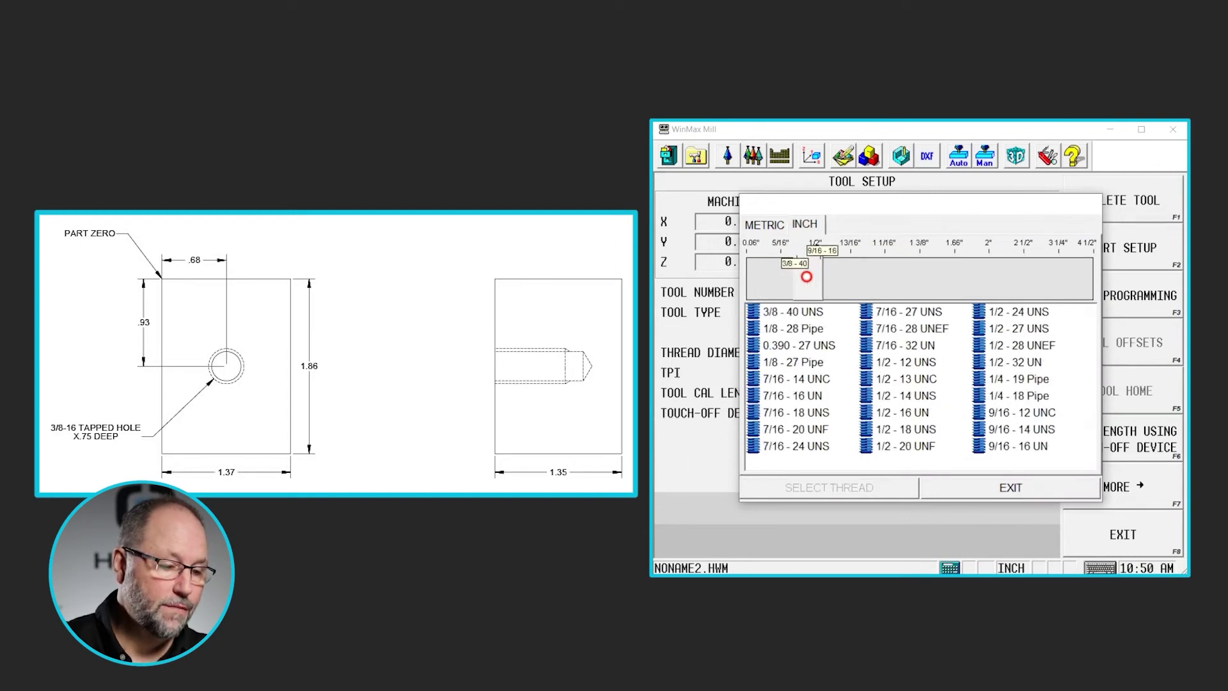
{"action": "left_click_drag", "start_coordinate": [807, 276], "coordinate": [791, 395]}
{"action": "left_click", "coordinate": [791, 395]}
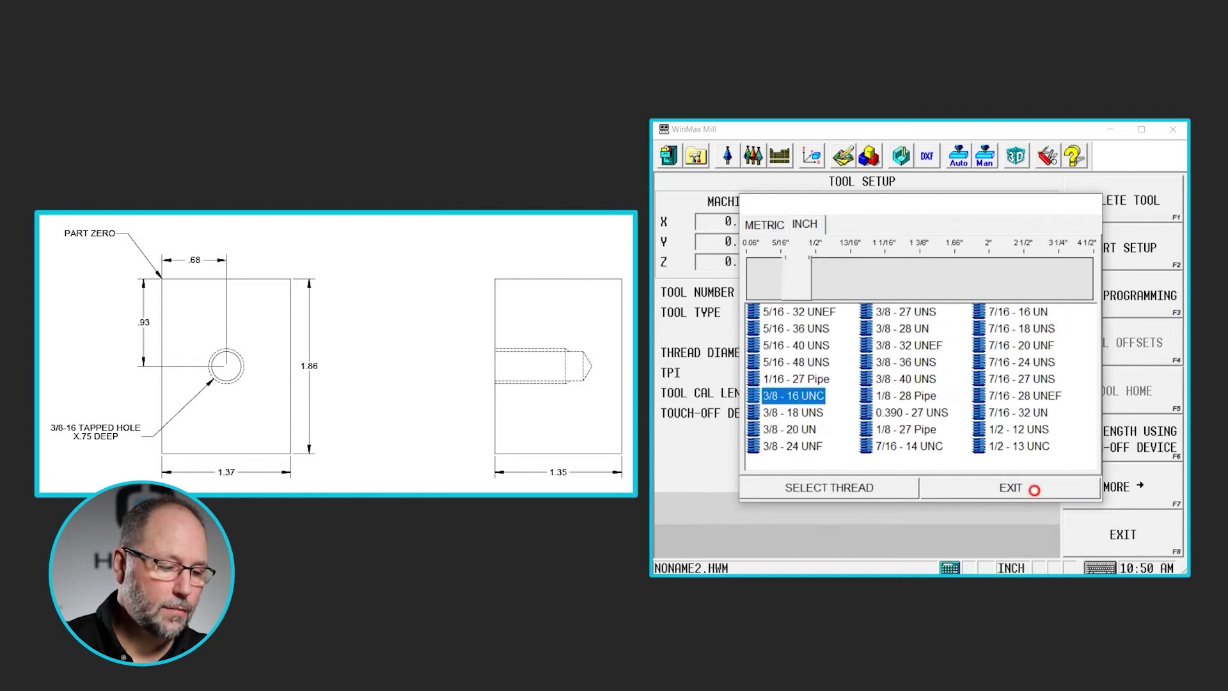
{"action": "left_click", "coordinate": [820, 484]}
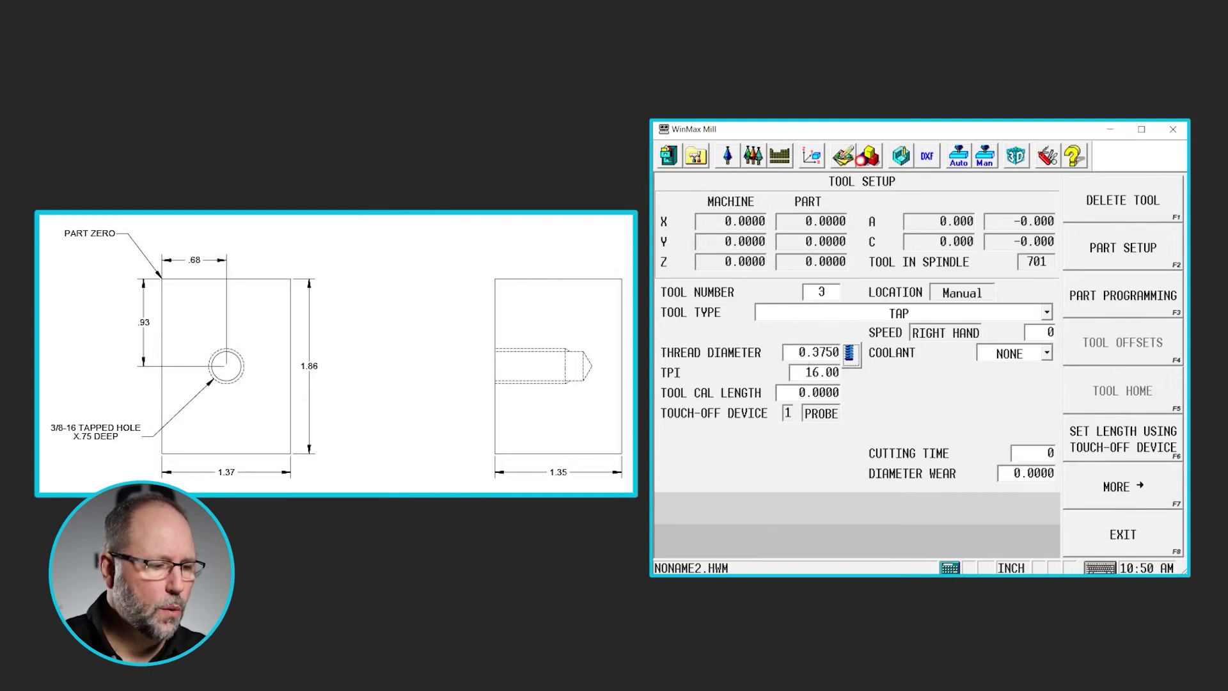
Start the part program with a Holes block whose first operation is a center drill.
{"action": "left_click", "coordinate": [694, 156]}
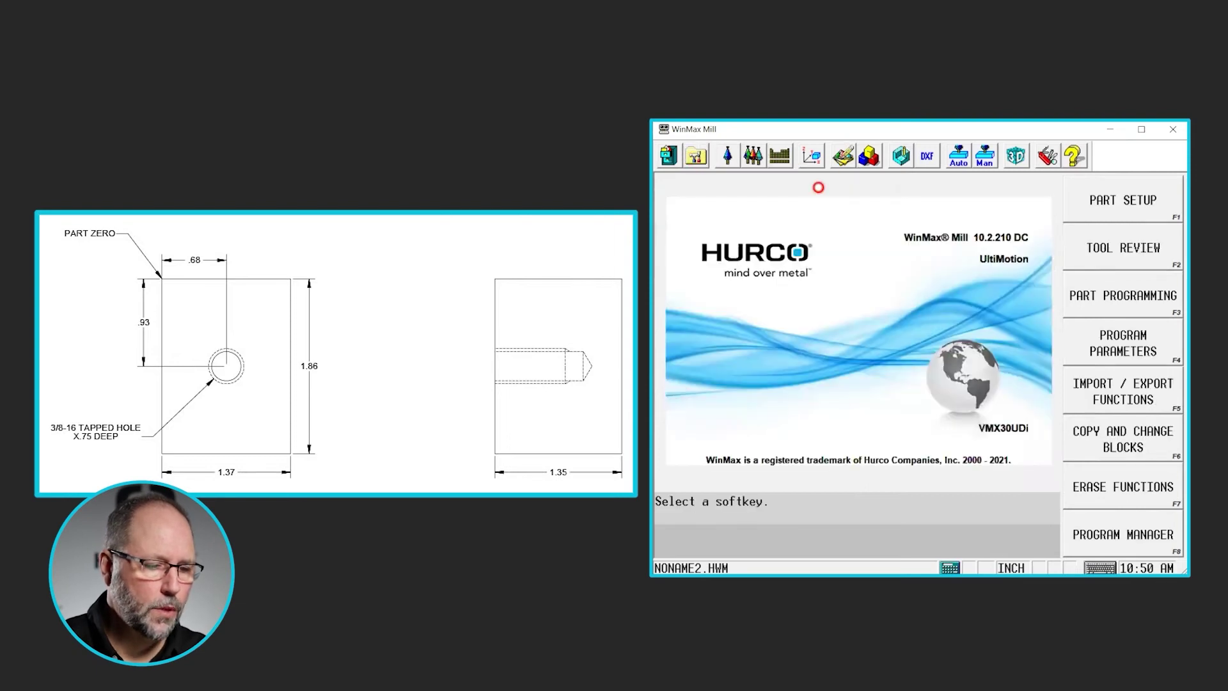
{"action": "left_click", "coordinate": [1096, 293]}
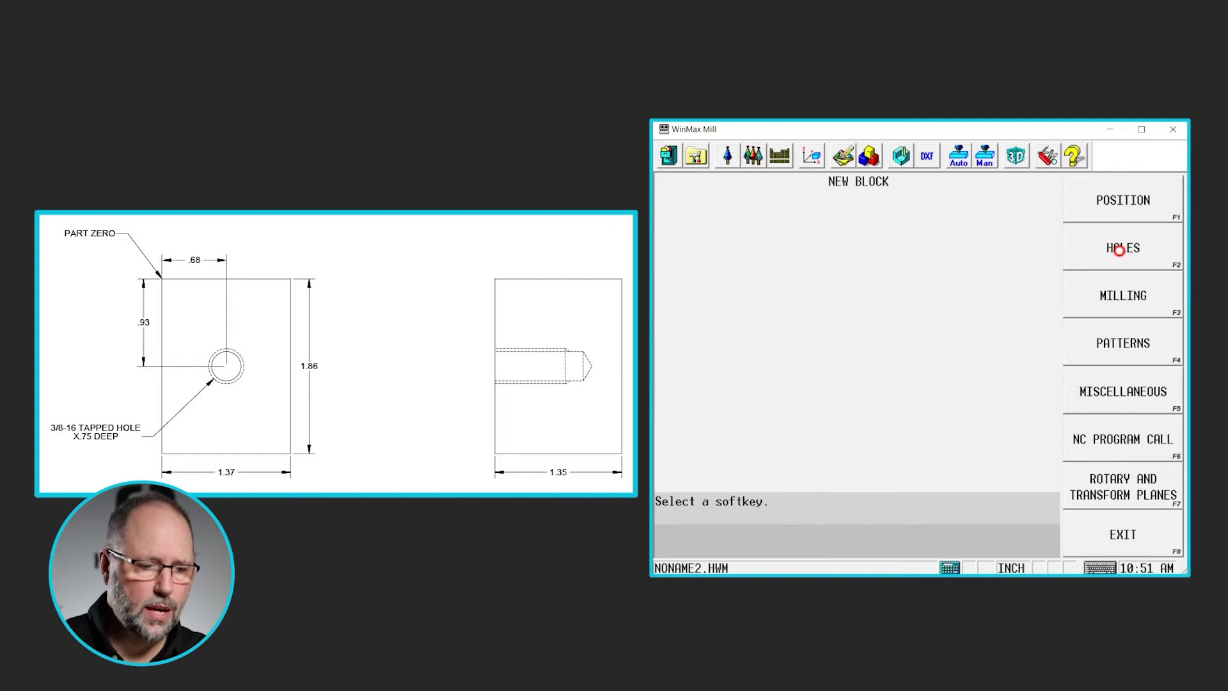
{"action": "left_click", "coordinate": [1118, 251]}
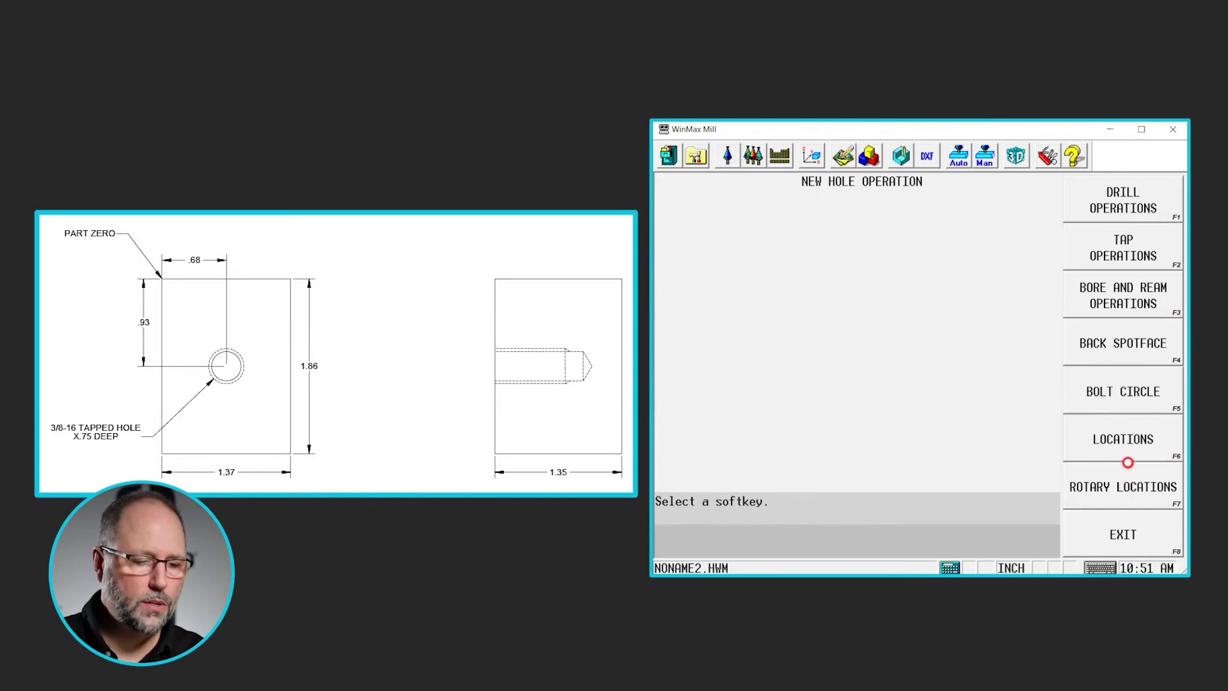
{"action": "left_click", "coordinate": [1130, 202]}
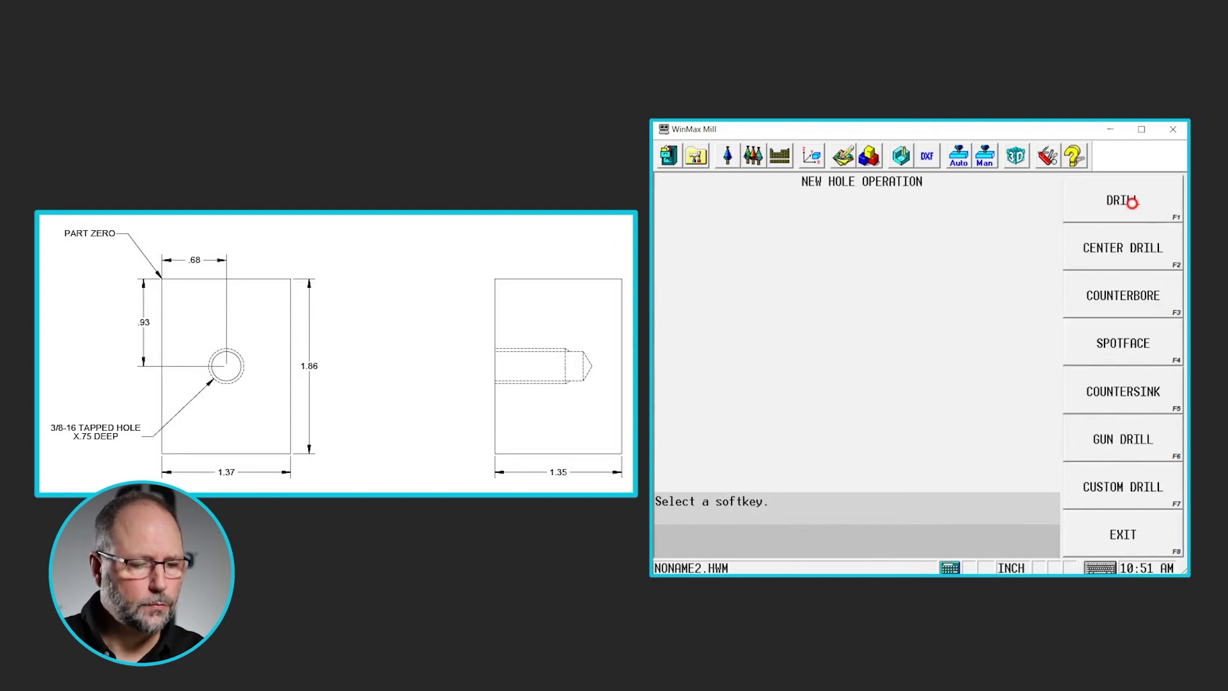
{"action": "left_click", "coordinate": [1137, 253]}
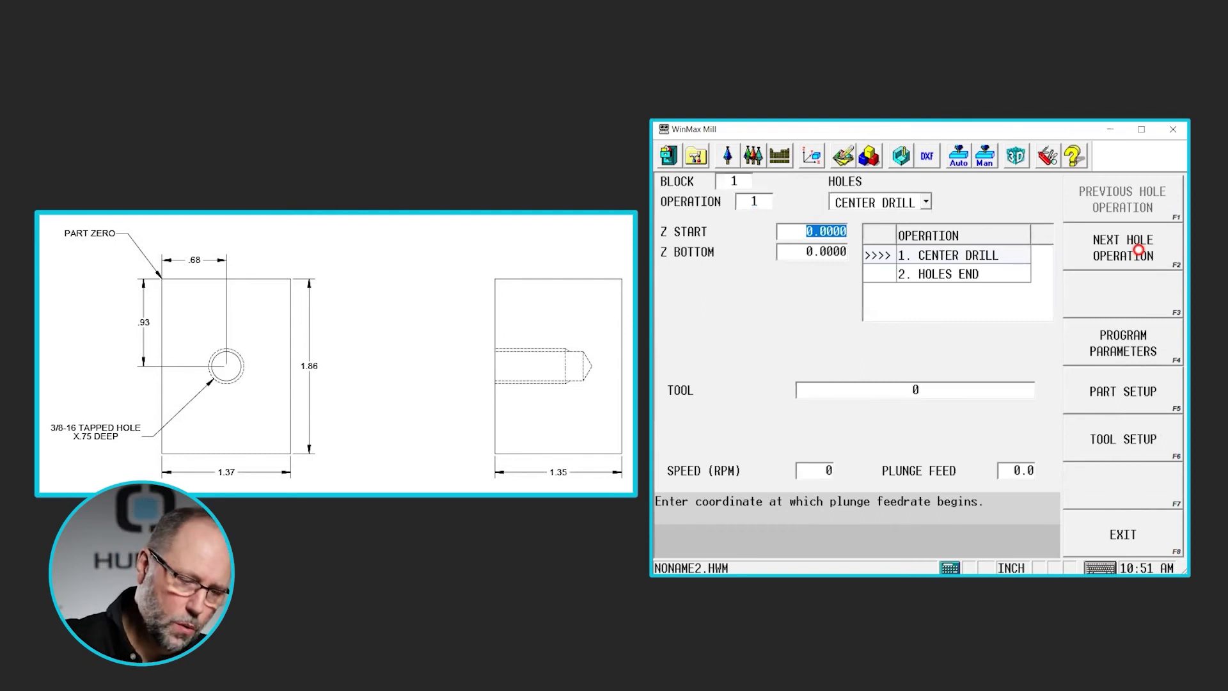
Set the center drill operation to Z start 0.1 and Z bottom -0.125, and assign tool 1.
{"action": "type", "text": ".1"}
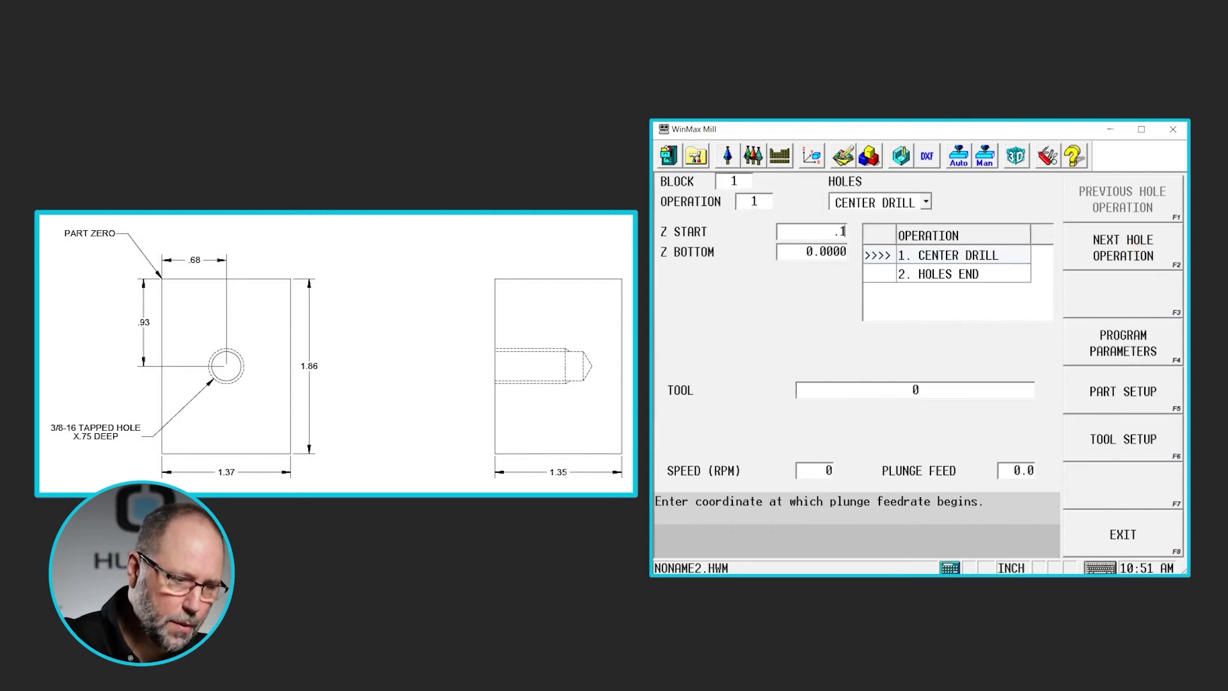
{"action": "key", "text": "Return"}
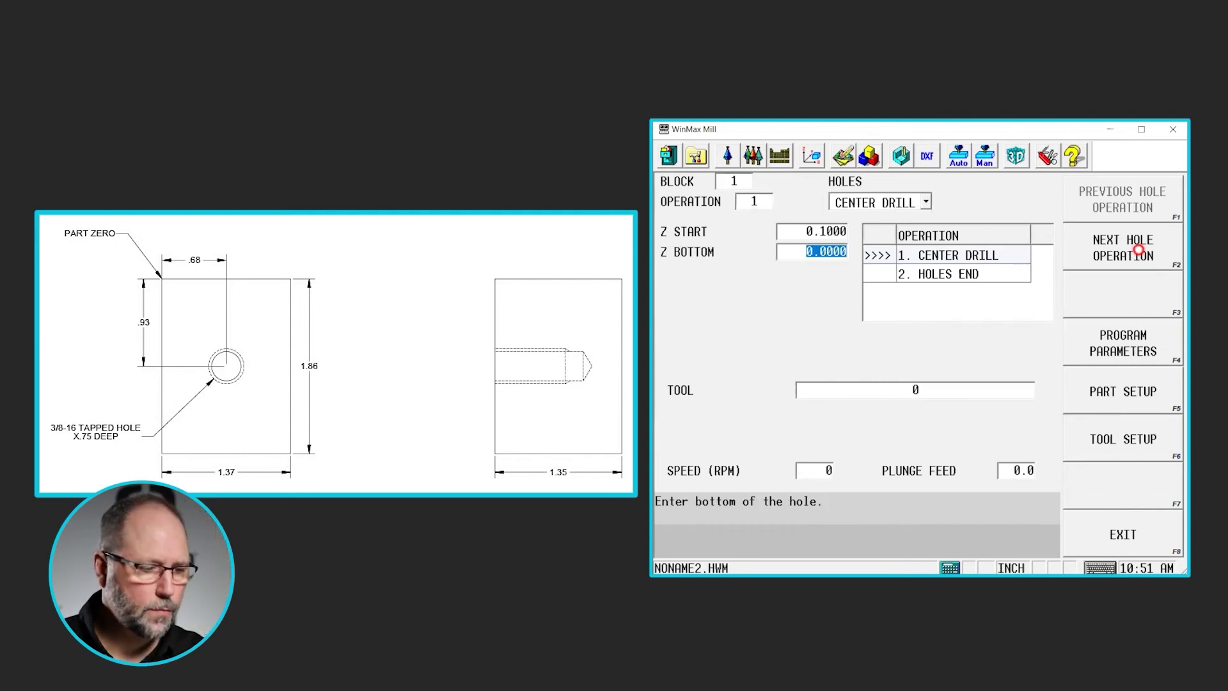
{"action": "type", "text": "-0.125"}
{"action": "key", "text": "Return"}
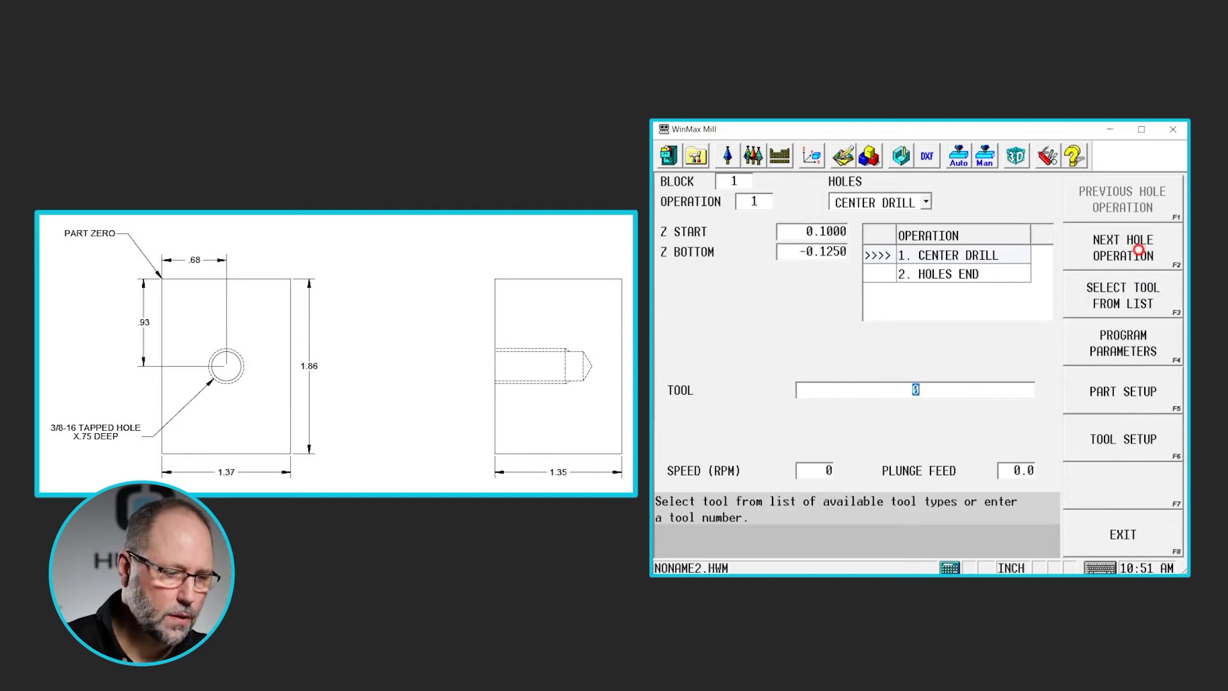
{"action": "type", "text": "1"}
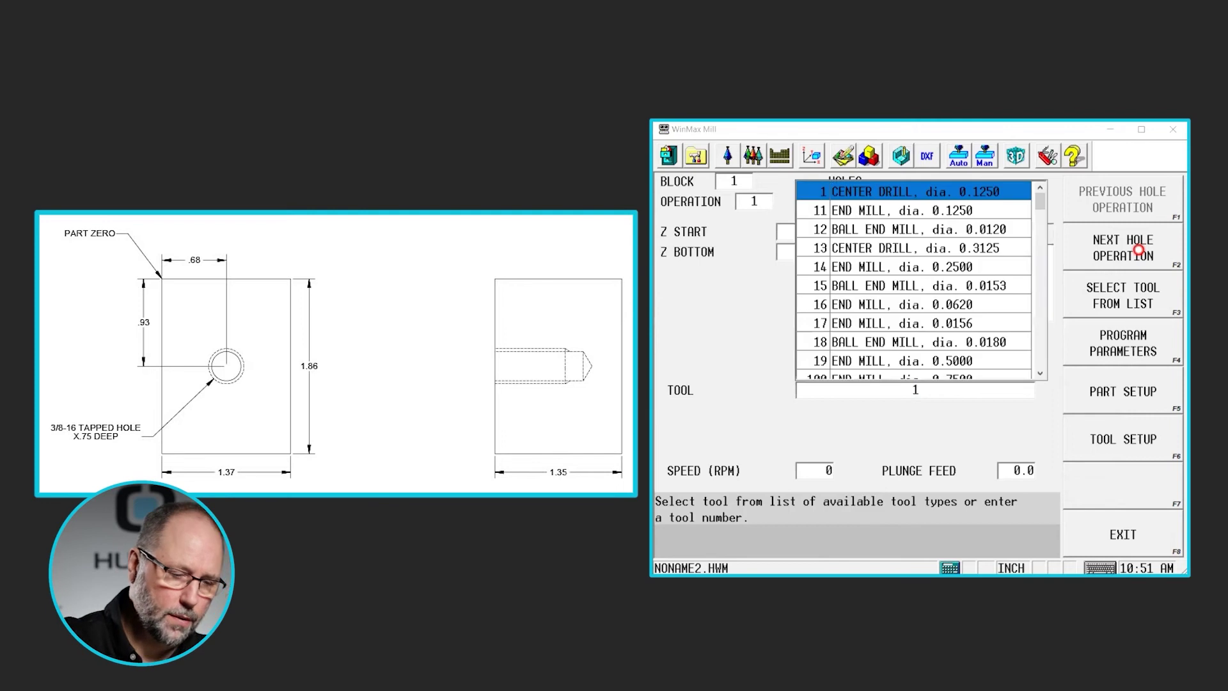
{"action": "key", "text": "Return"}
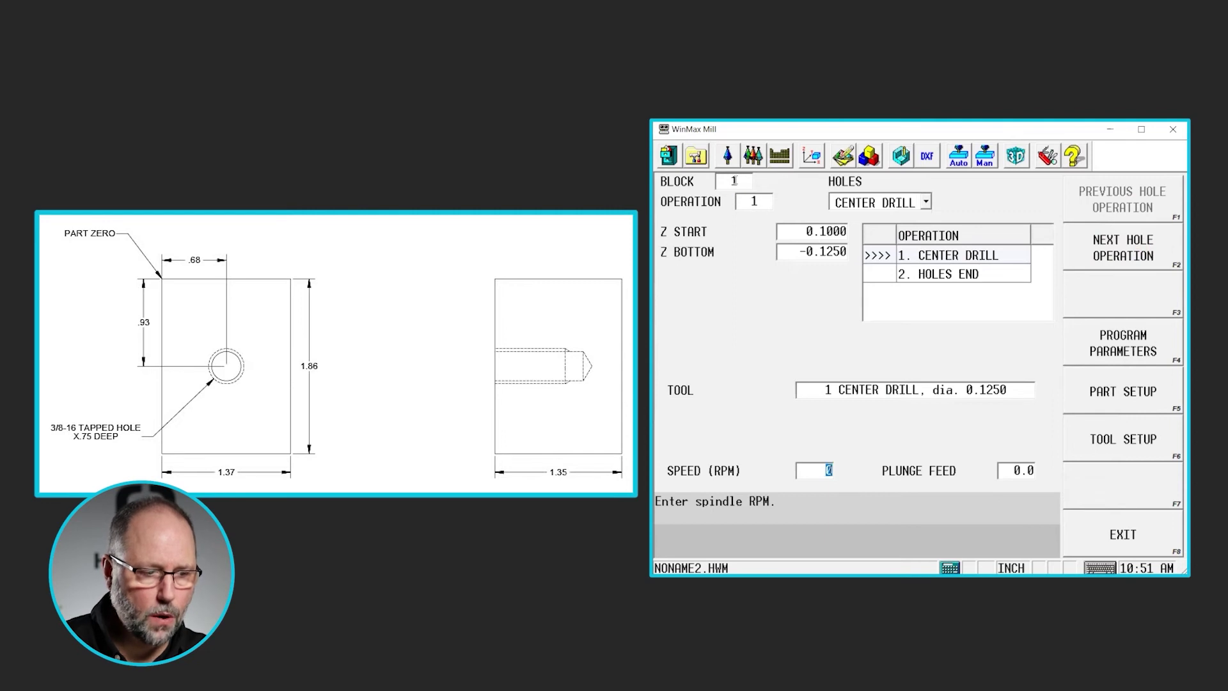
Add a drill operation to the Holes block with Z bottom -1.0 and tool 2, the 0.312 drill.
{"action": "left_click", "coordinate": [1147, 255]}
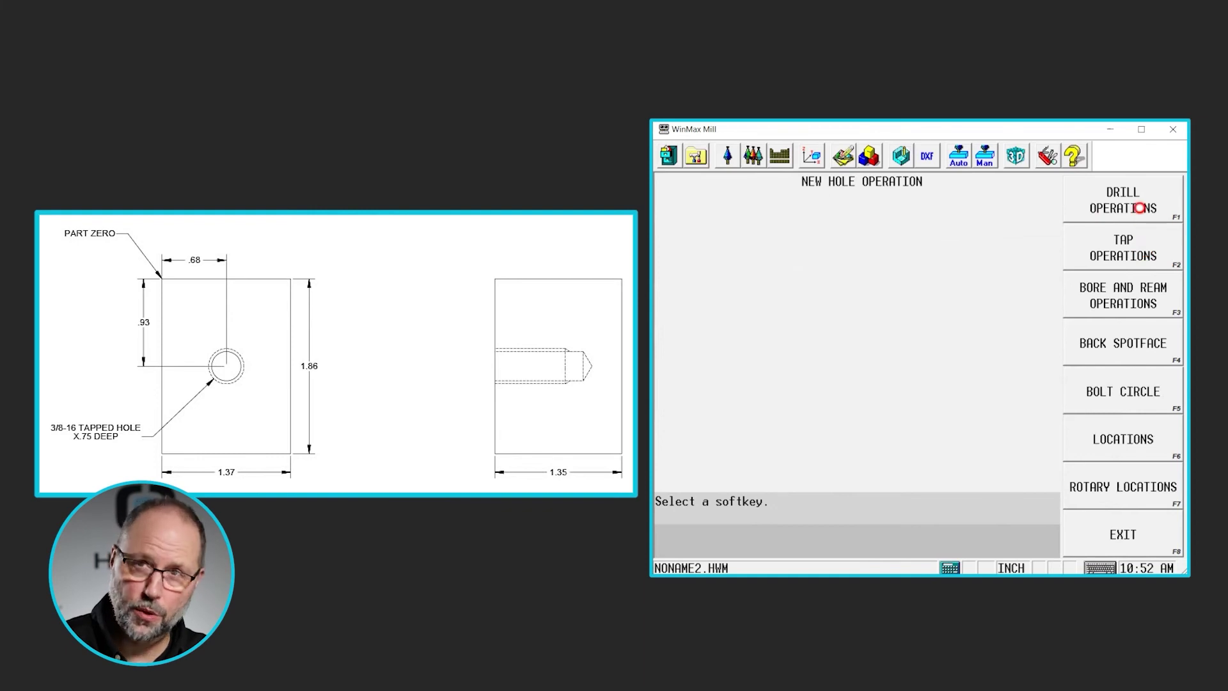
{"action": "left_click", "coordinate": [1138, 206]}
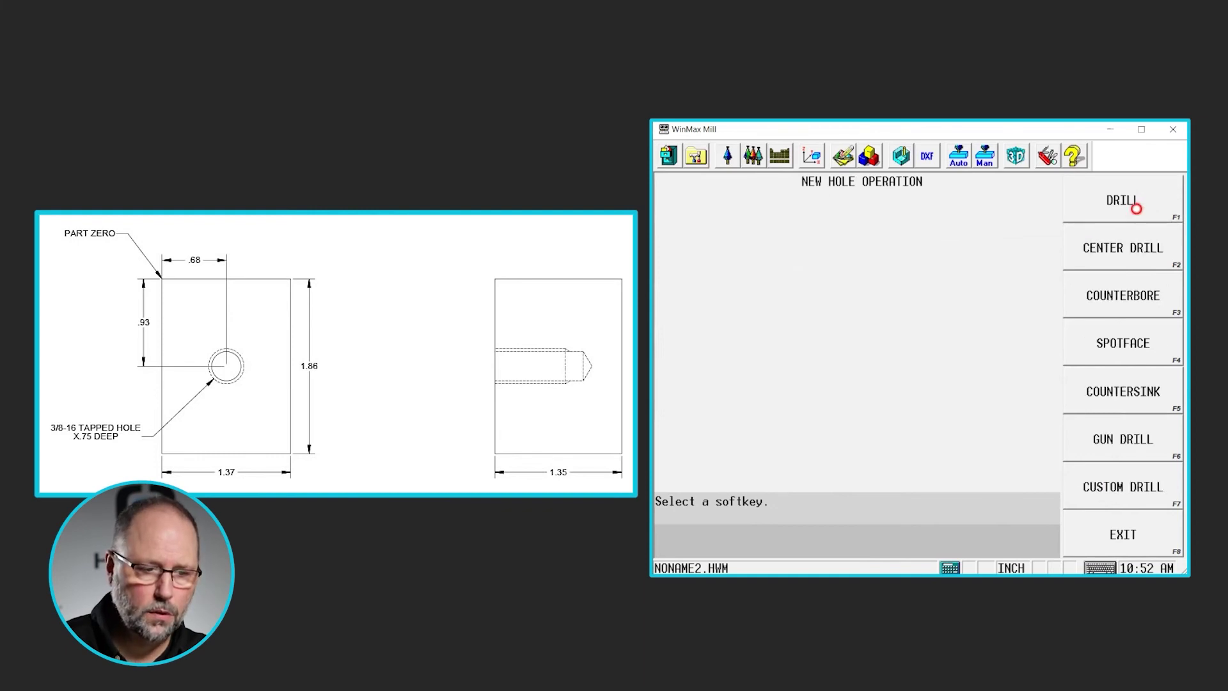
{"action": "left_click", "coordinate": [1130, 203]}
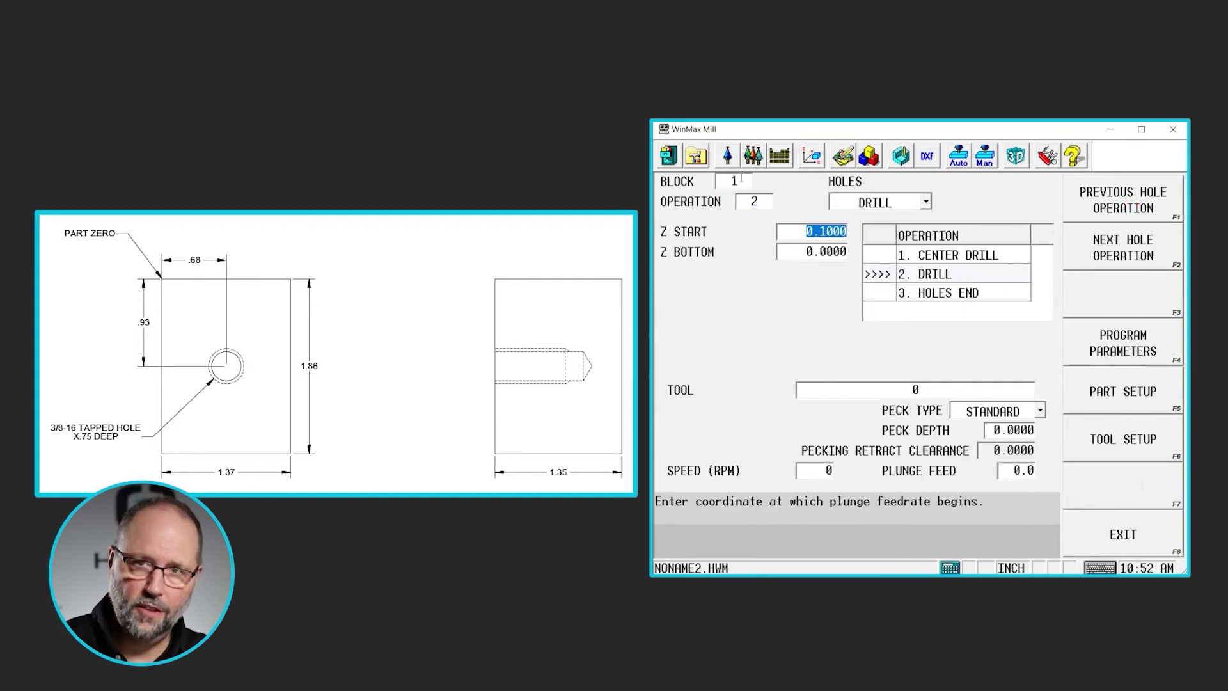
{"action": "left_click", "coordinate": [810, 252]}
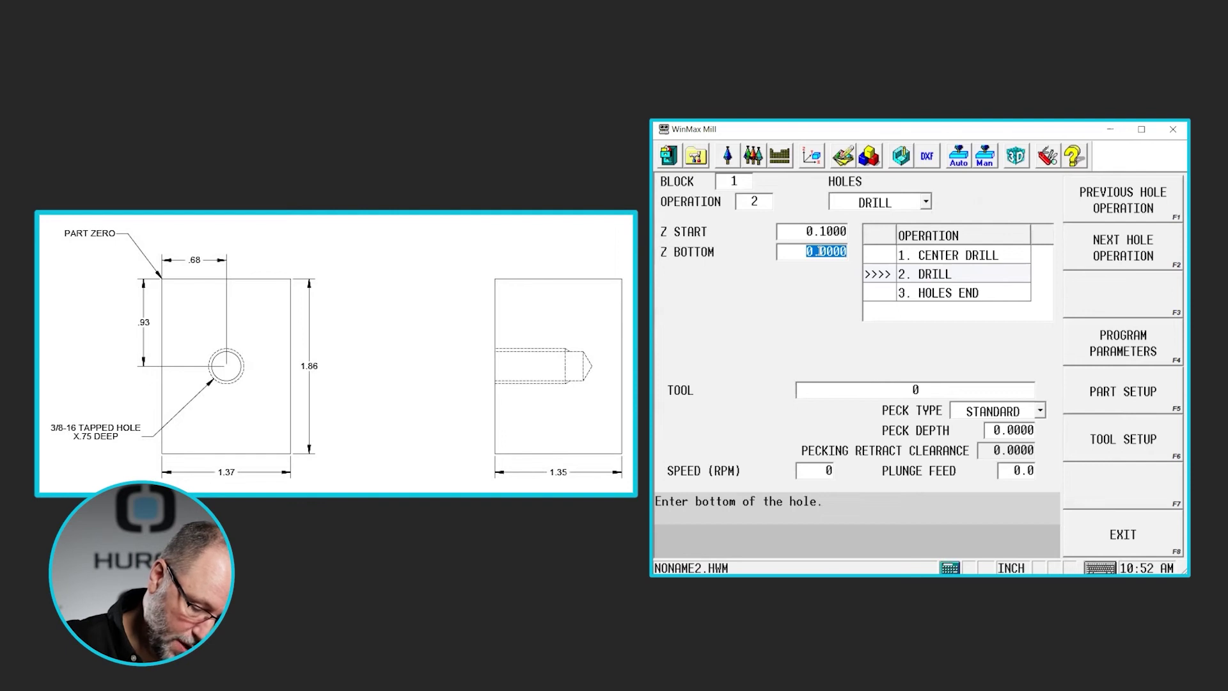
{"action": "type", "text": "-1"}
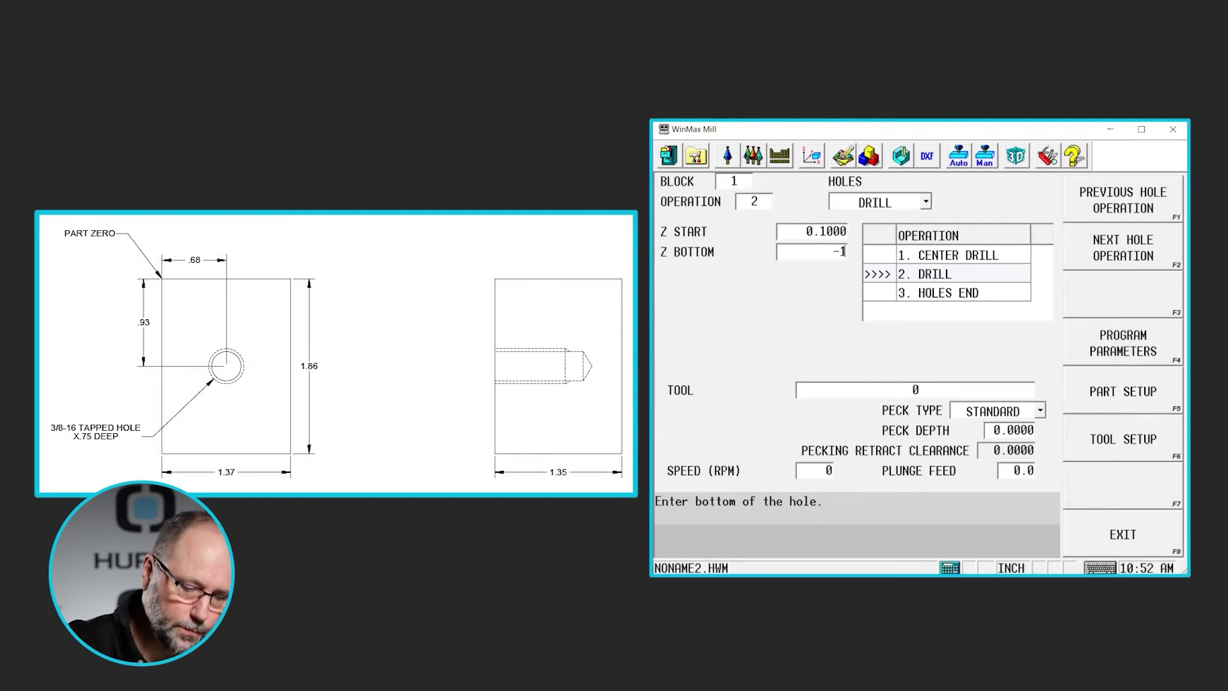
{"action": "key", "text": "Return"}
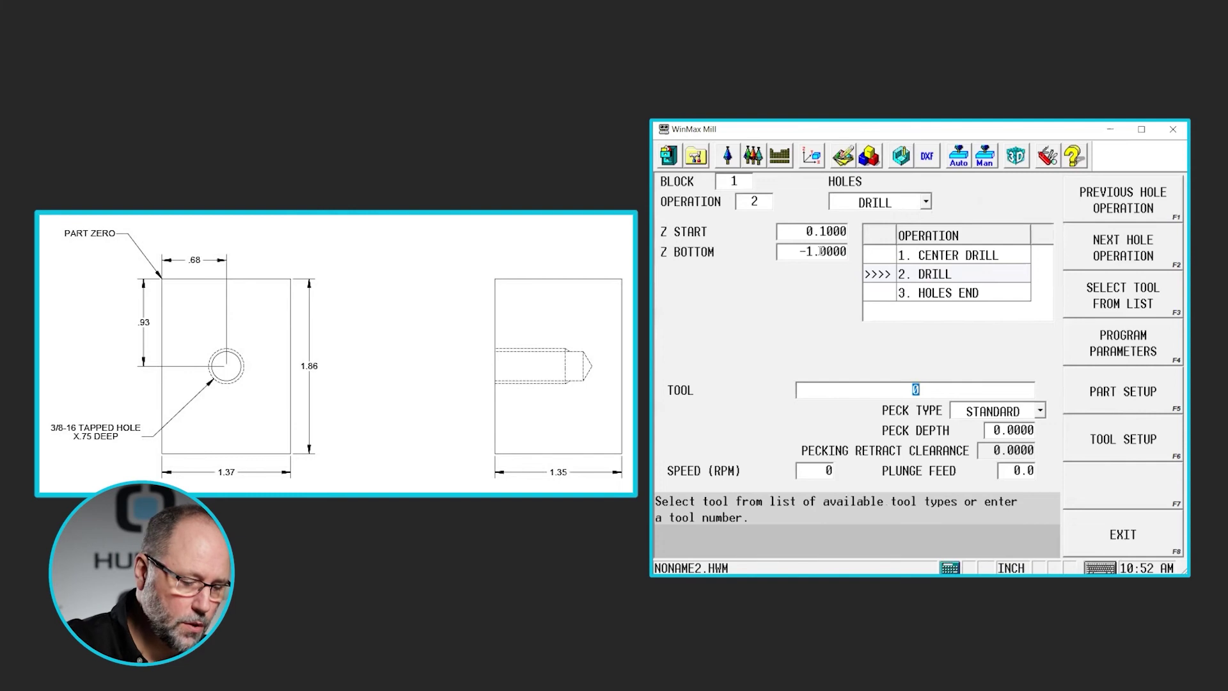
{"action": "type", "text": "2"}
{"action": "key", "text": "Return"}
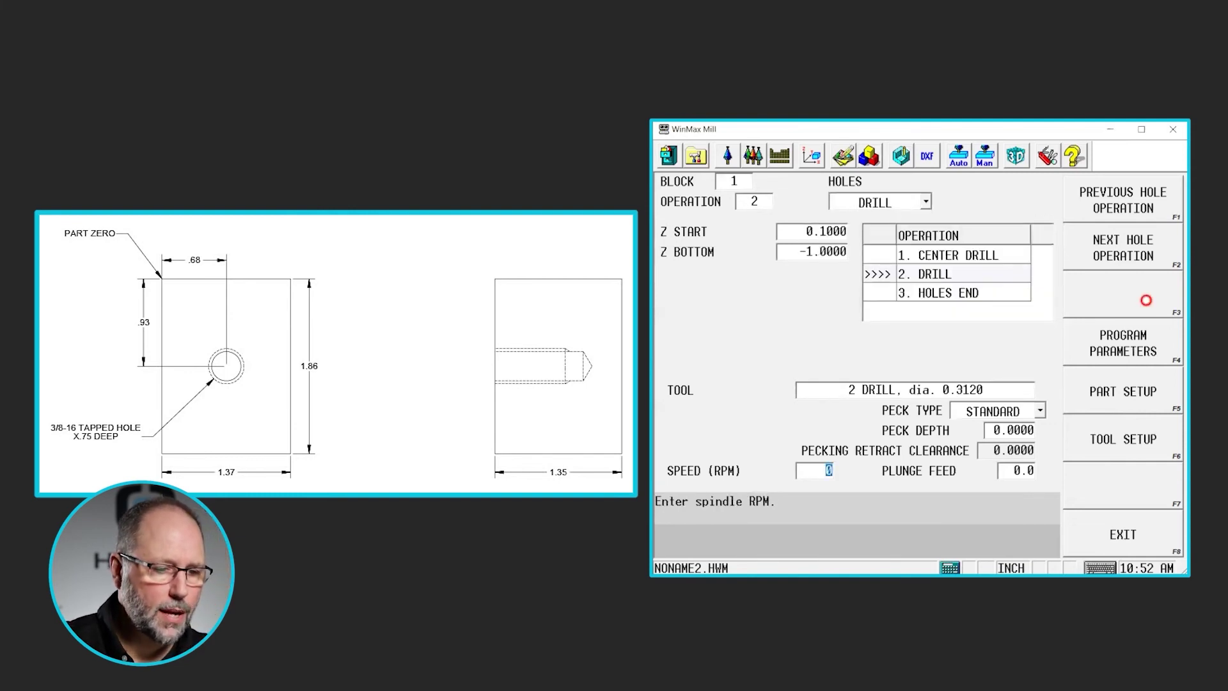
Add a rigid tap operation to the Holes block with Z bottom -0.75.
{"action": "left_click", "coordinate": [1125, 249]}
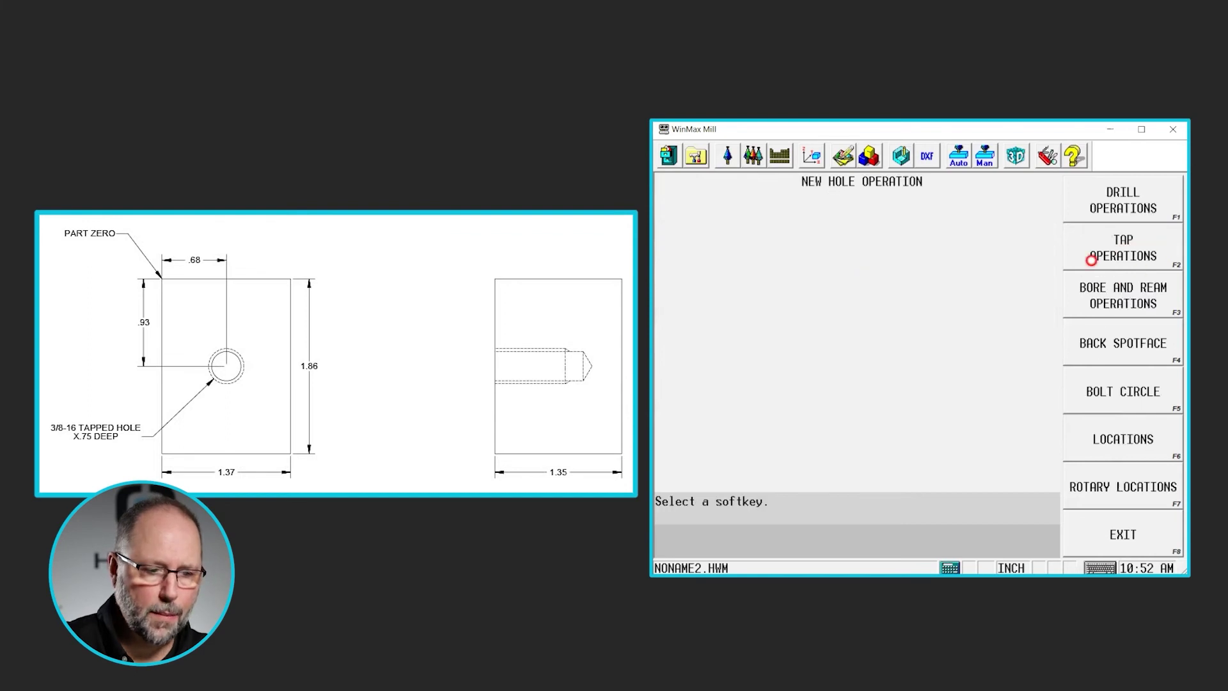
{"action": "left_click", "coordinate": [1124, 249]}
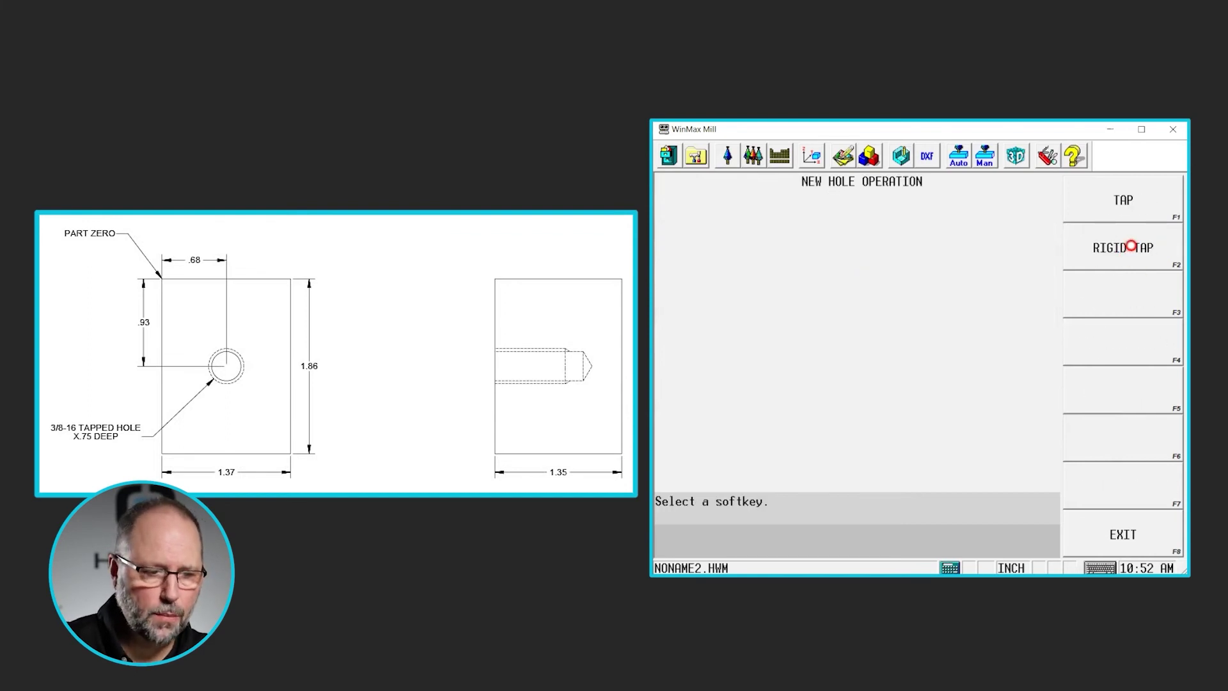
{"action": "left_click", "coordinate": [1130, 246]}
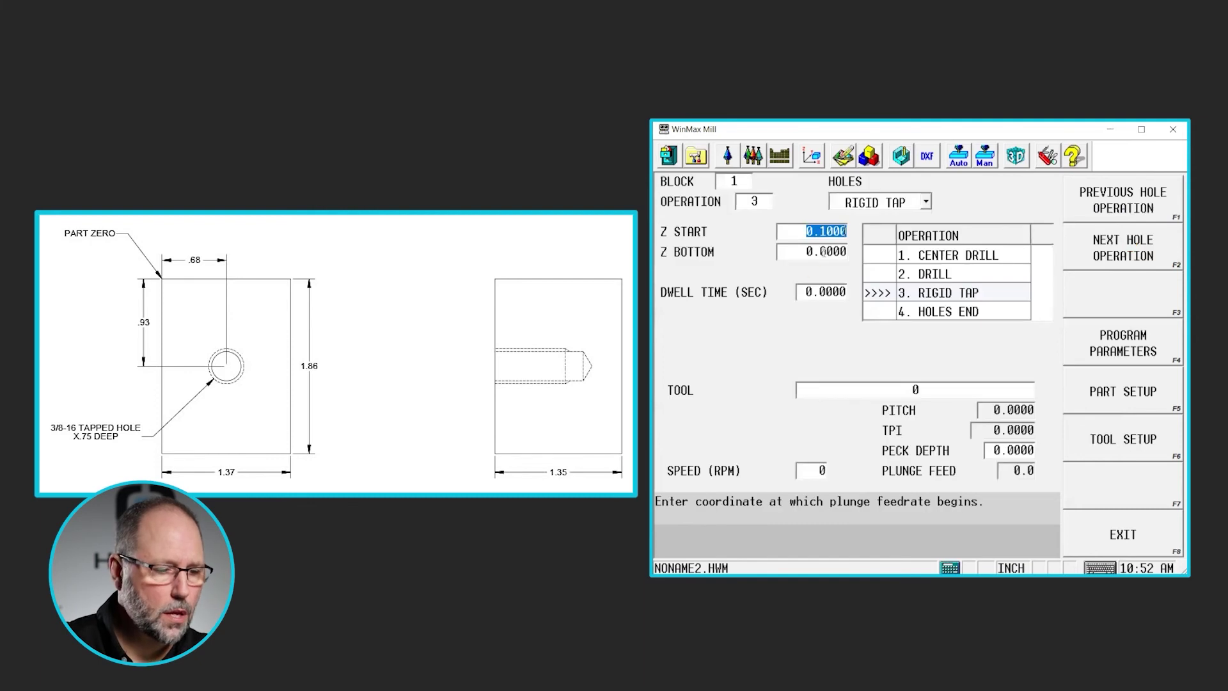
{"action": "left_click", "coordinate": [823, 251]}
{"action": "double_click", "coordinate": [823, 251]}
{"action": "type", "text": "-.75"}
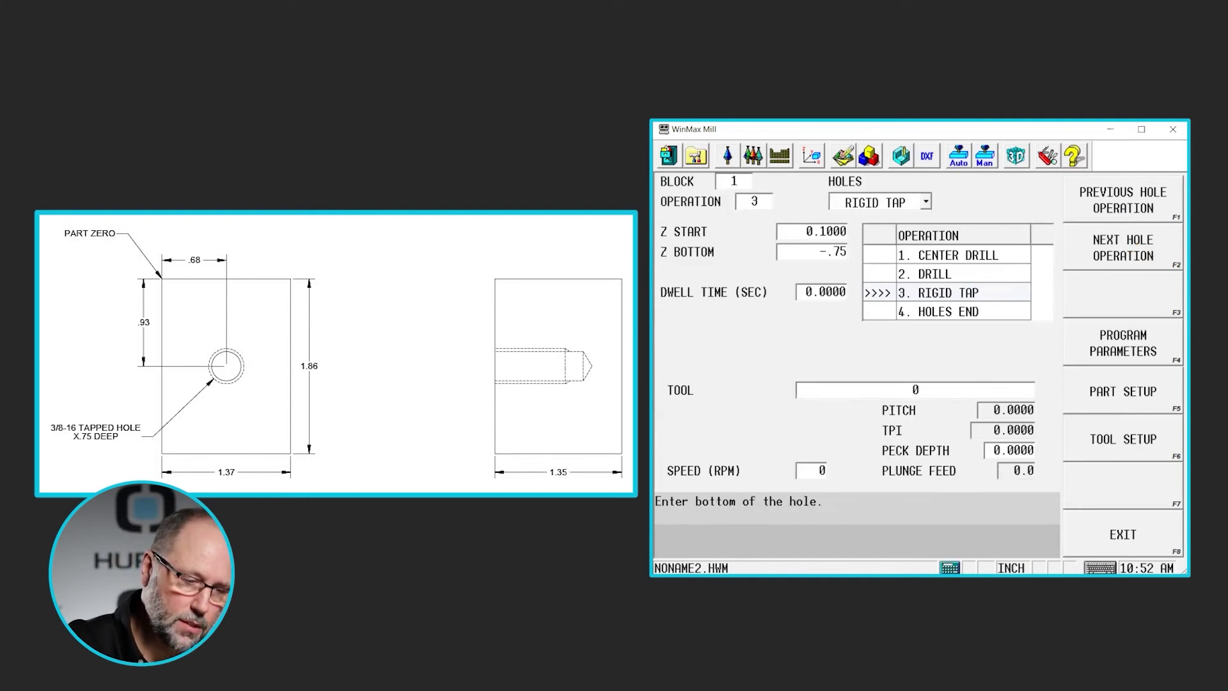
{"action": "key", "text": "Return"}
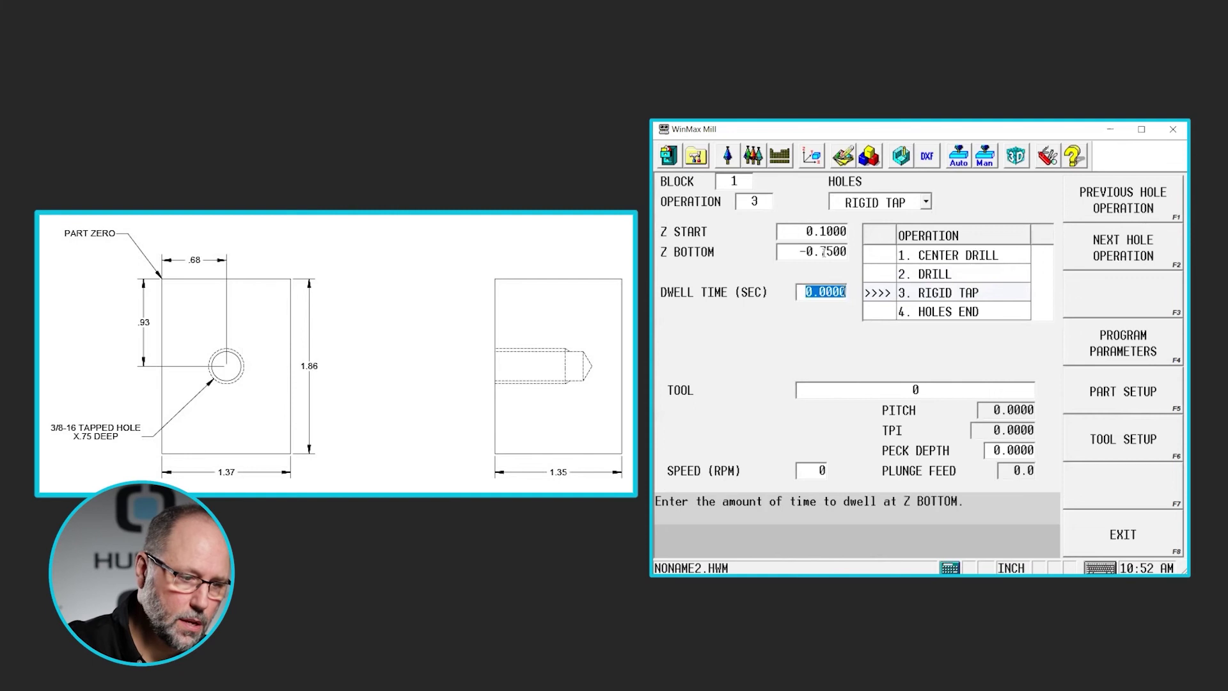
Assign tool 3, the 3/8 - 16 UNC tap, to the rigid tap operation and check its dwell time and peck depth fields.
{"action": "key", "text": "Return"}
{"action": "type", "text": "3"}
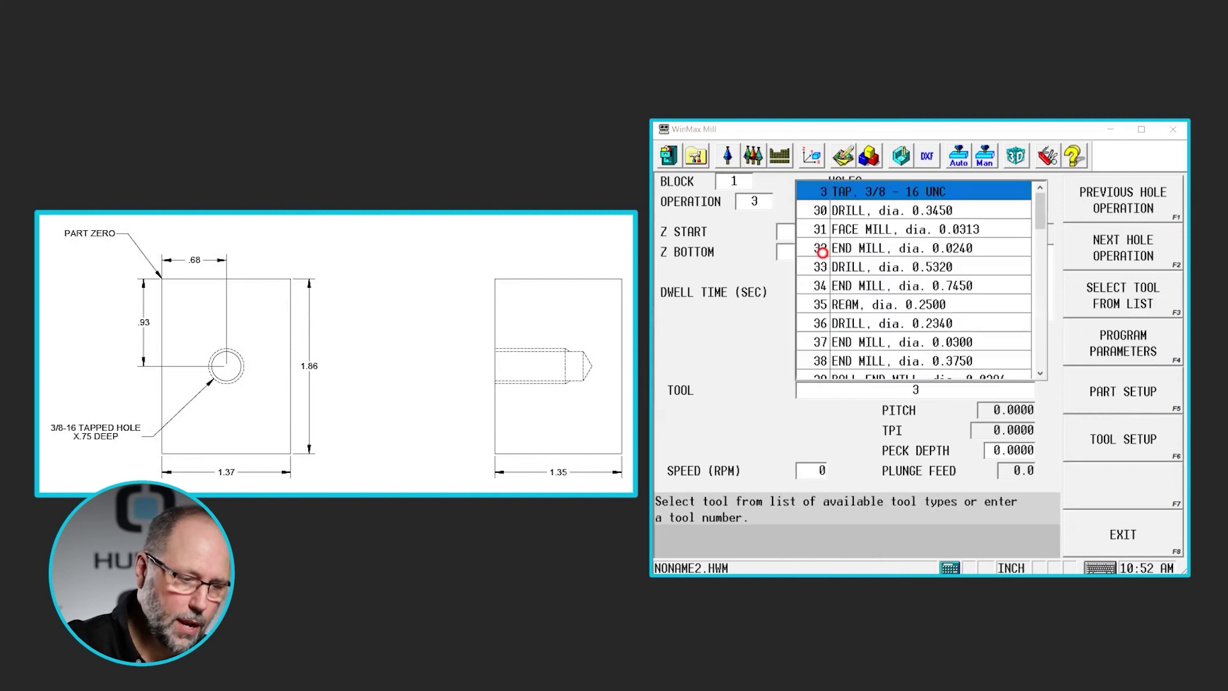
{"action": "key", "text": "Return"}
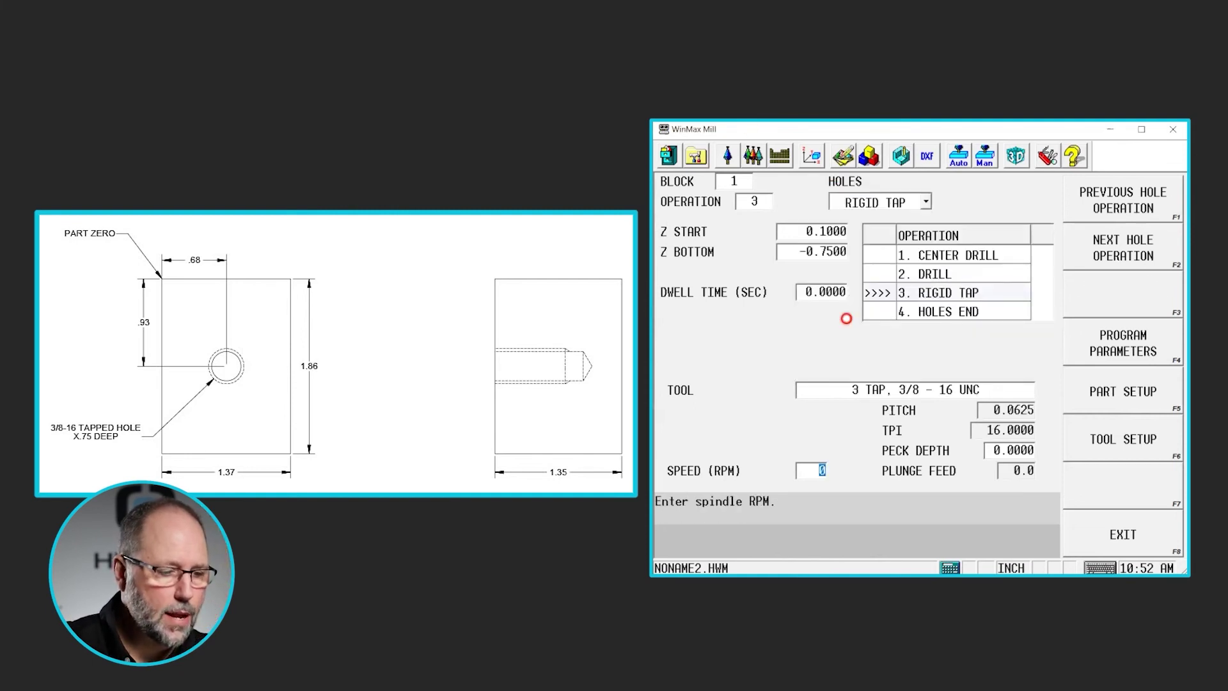
{"action": "left_click", "coordinate": [824, 293]}
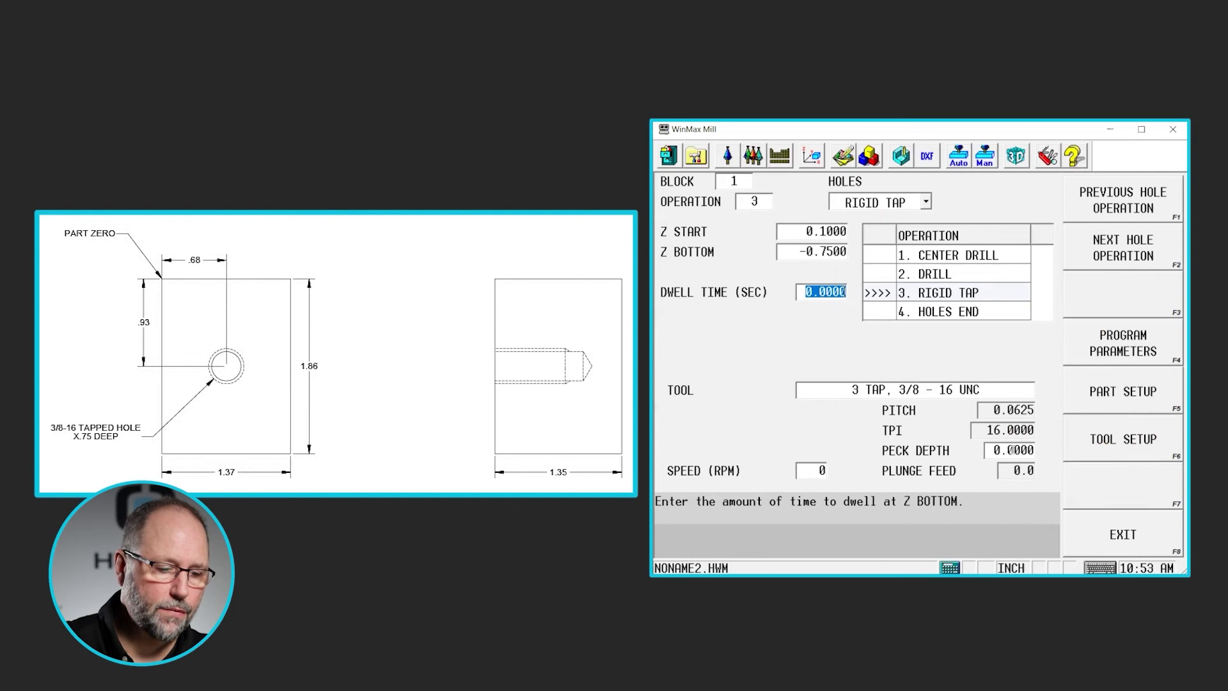
{"action": "left_click", "coordinate": [1011, 448]}
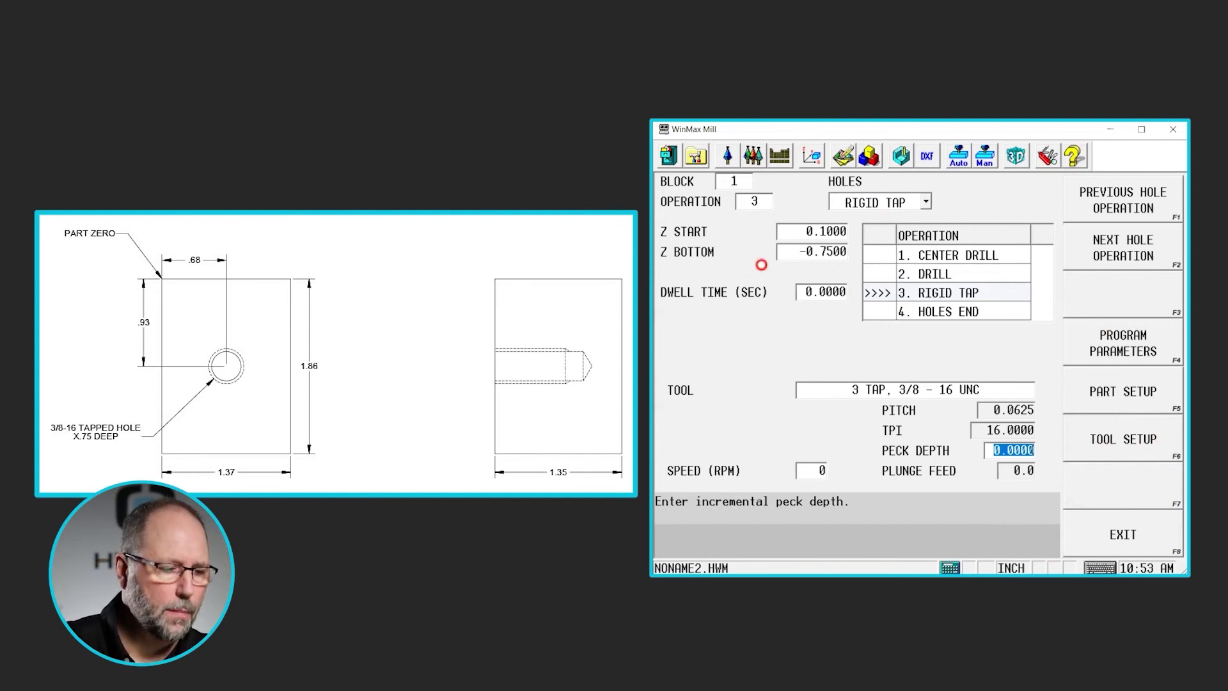
{"action": "key", "text": "Home"}
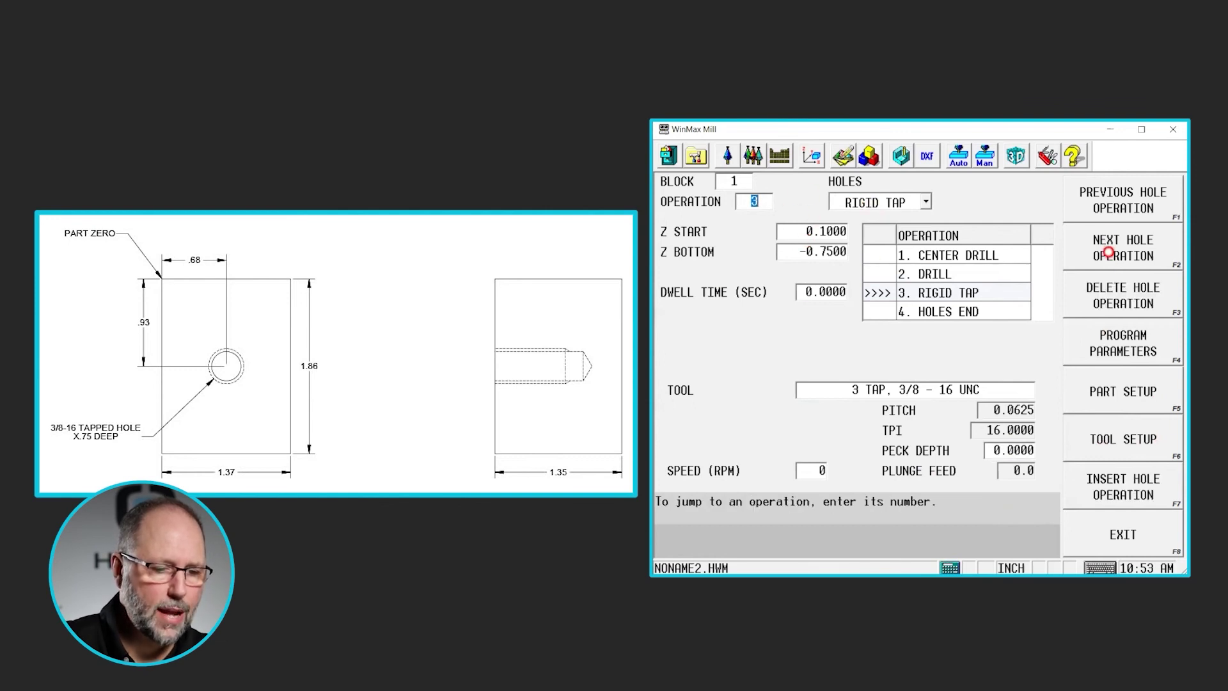
Add a Locations operation with one hole at X 0.68, Y -0.93, and delete the extra second location.
{"action": "left_click", "coordinate": [1111, 254]}
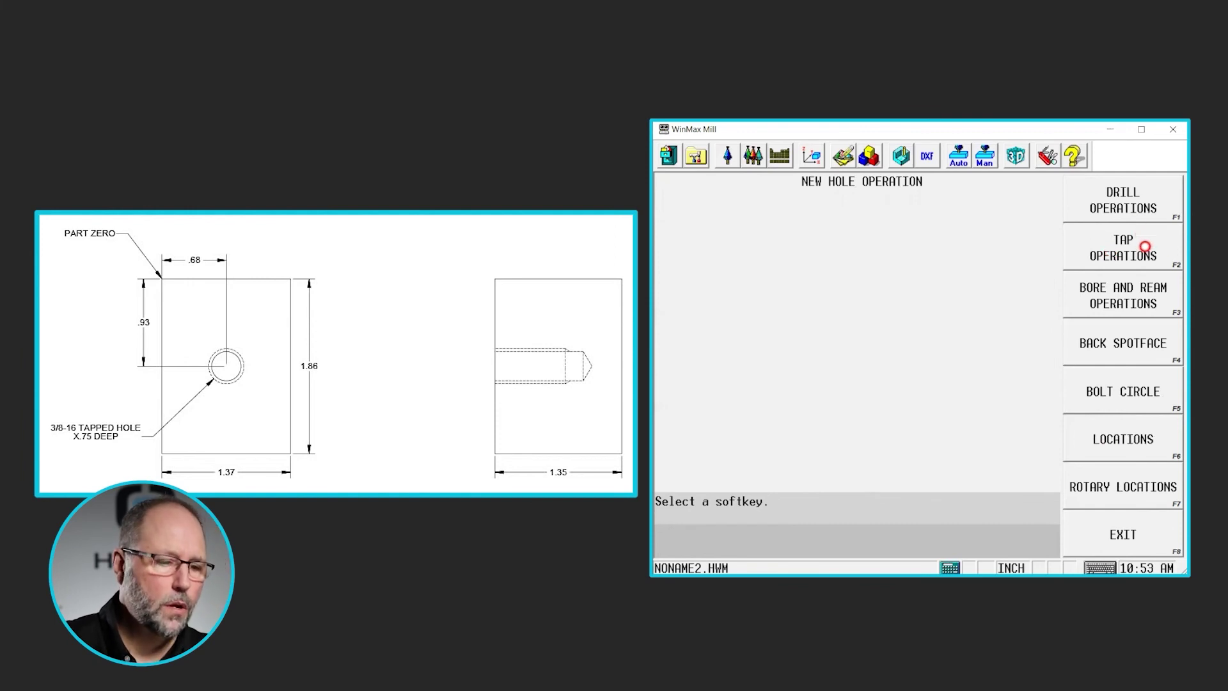
{"action": "left_click", "coordinate": [1140, 443]}
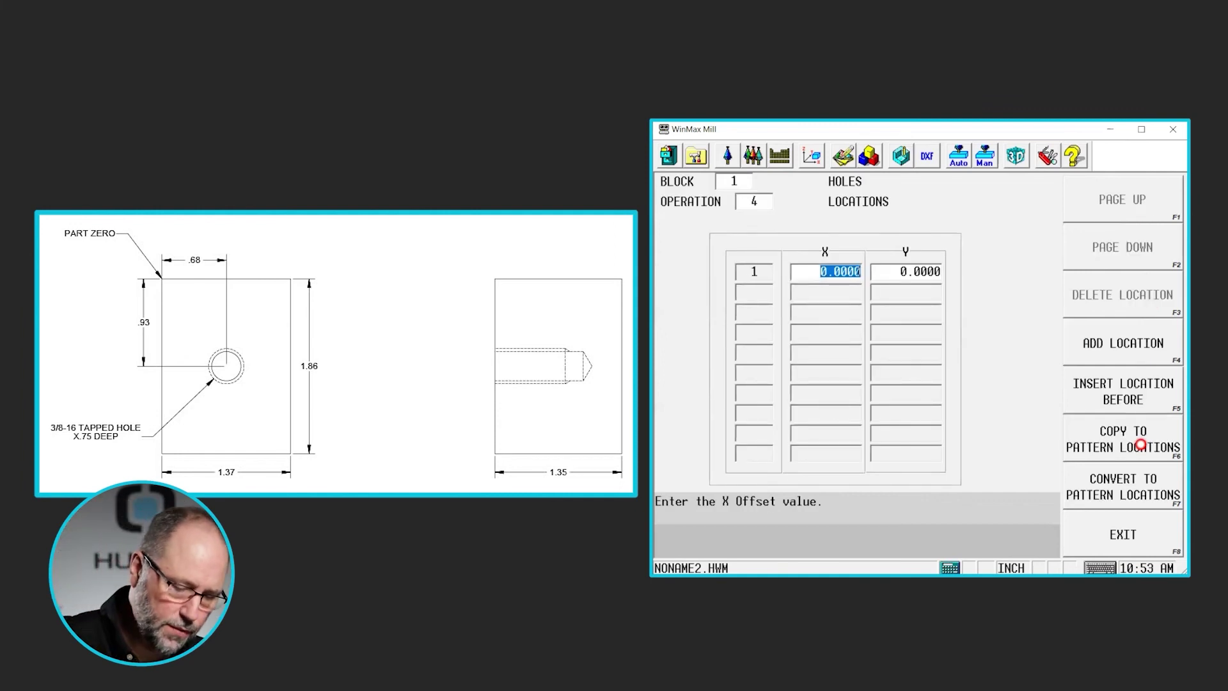
{"action": "type", "text": ".68"}
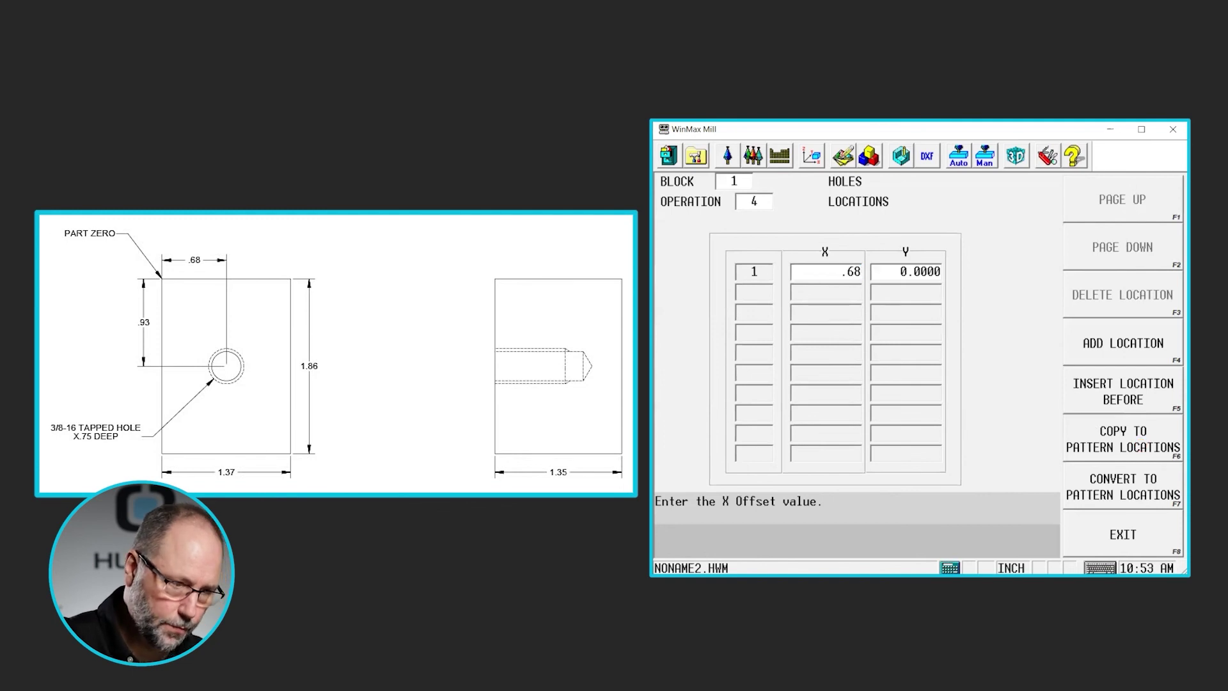
{"action": "key", "text": "Return"}
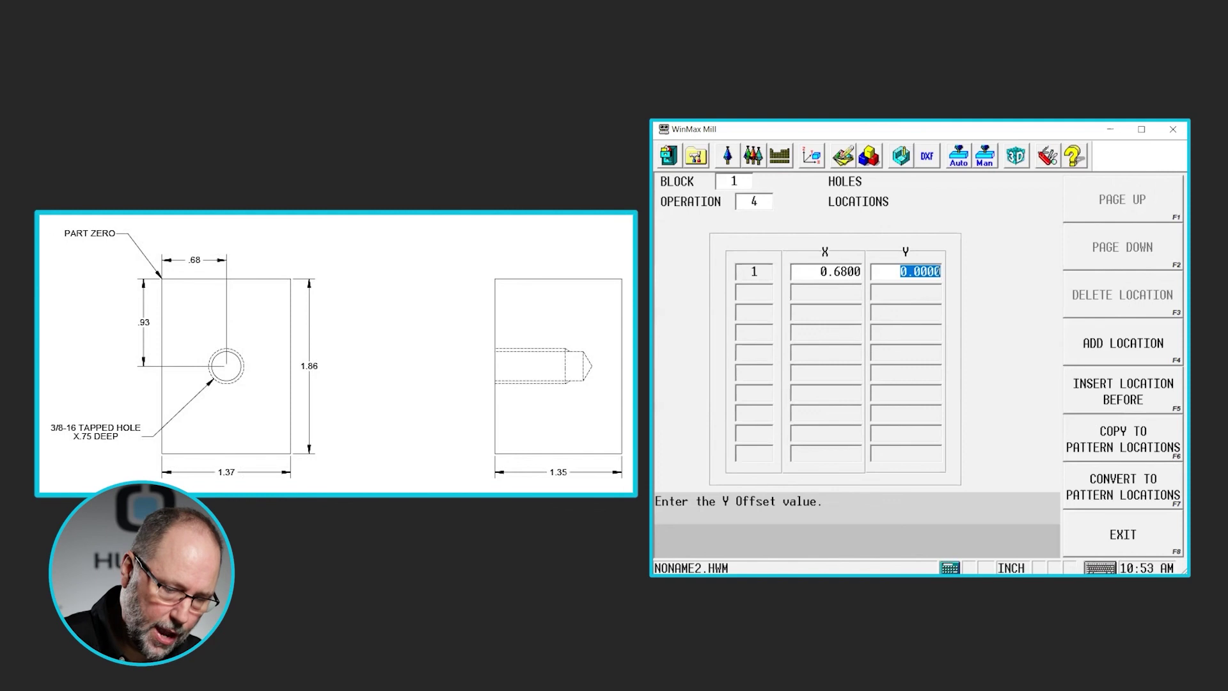
{"action": "type", "text": "-0.93"}
{"action": "key", "text": "Return"}
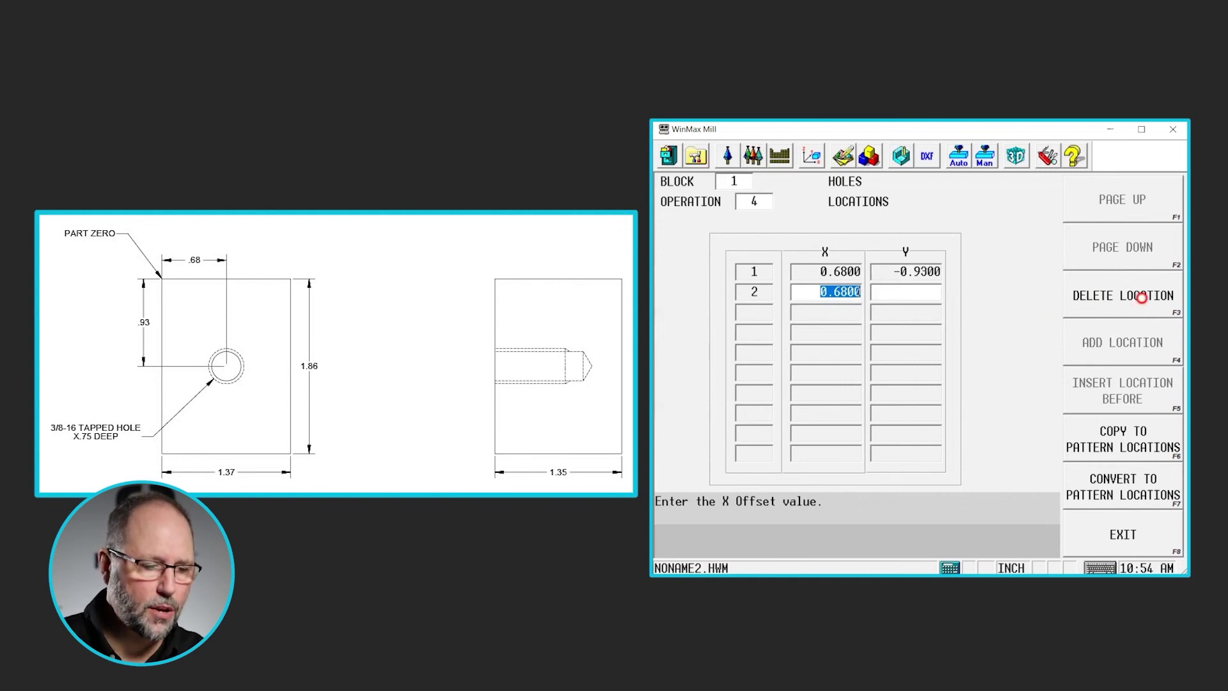
{"action": "left_click", "coordinate": [1141, 296]}
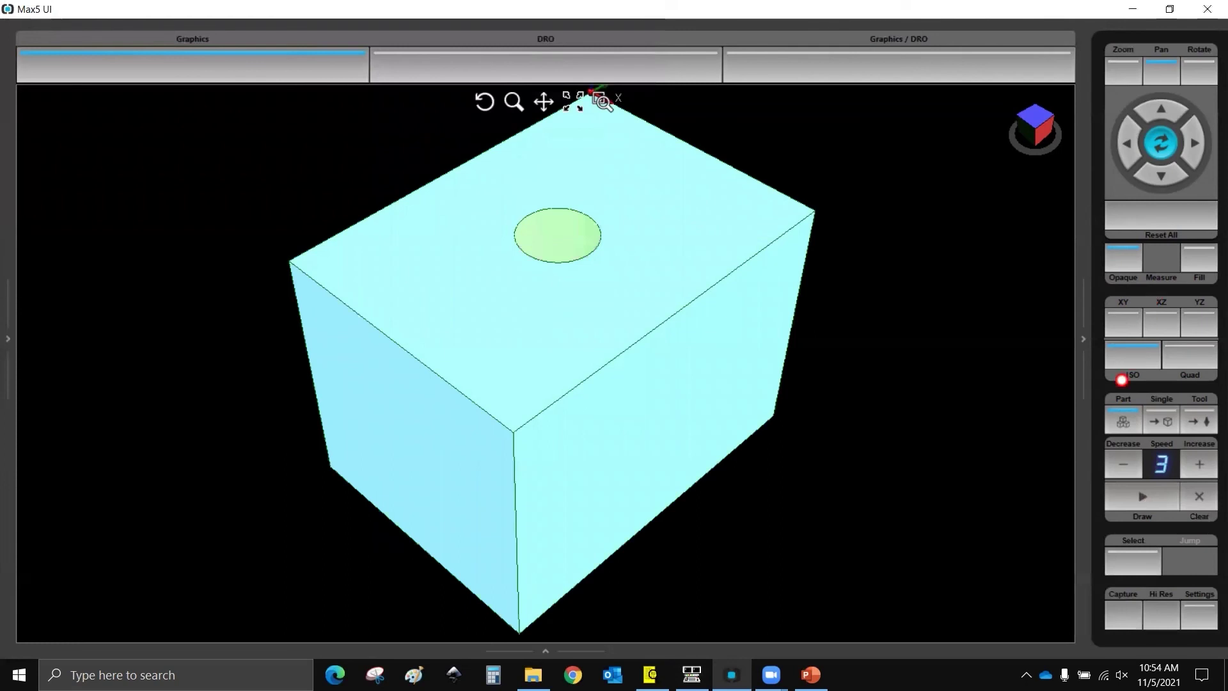
Lower the graphics draw speed to 1 and run the part simulation.
{"action": "left_click", "coordinate": [1123, 464]}
{"action": "left_click", "coordinate": [1123, 464]}
{"action": "left_click", "coordinate": [1128, 493]}
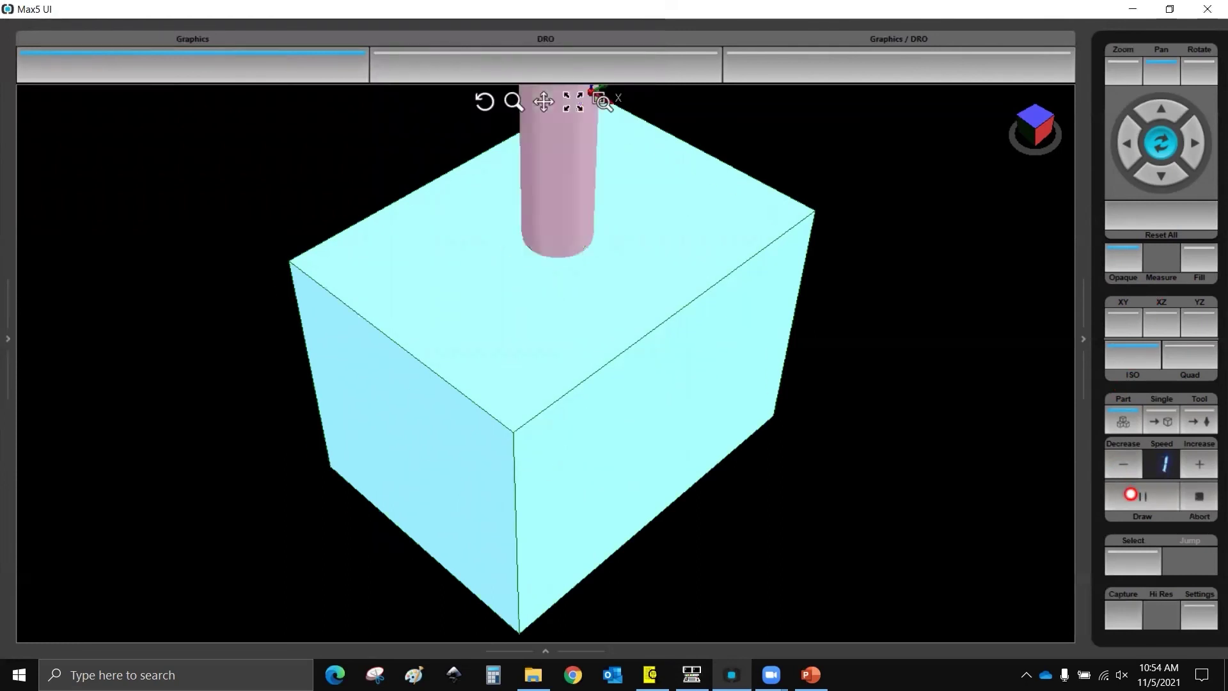
Inspect the inside of the simulated tapped hole and the block from several angles.
{"action": "left_click", "coordinate": [1193, 74]}
{"action": "left_click_drag", "start_coordinate": [538, 345], "coordinate": [489, 428]}
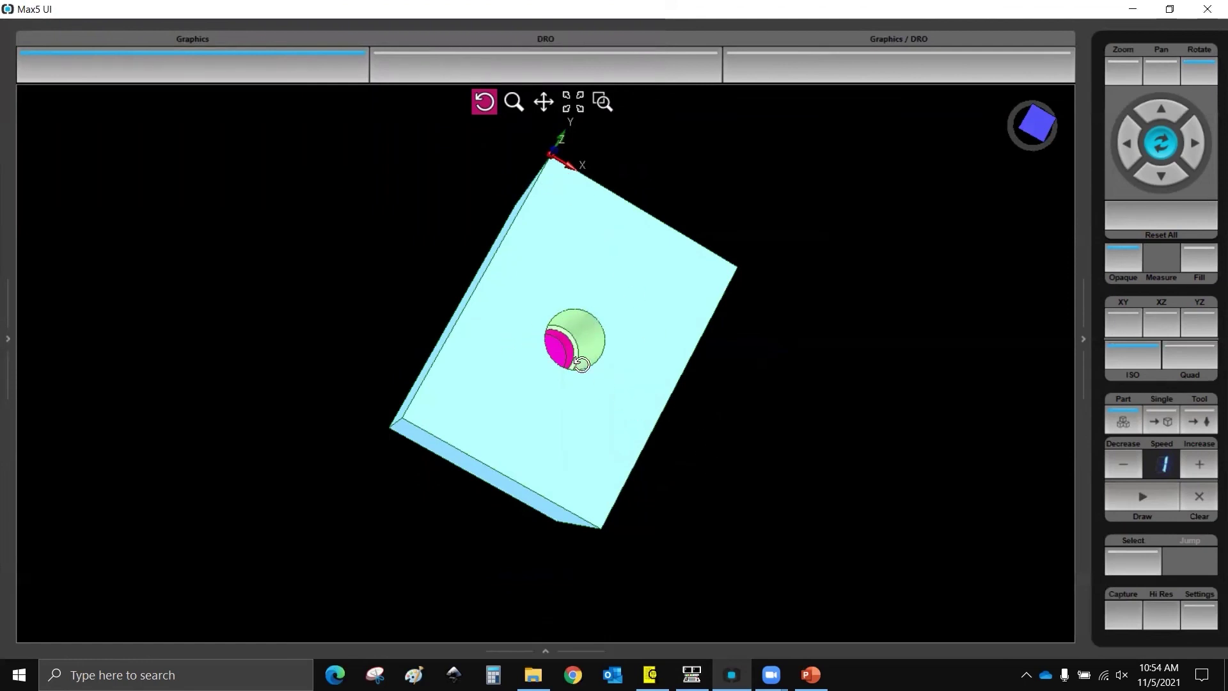
{"action": "scroll", "coordinate": [579, 358], "scroll_direction": "up", "scroll_amount": 5}
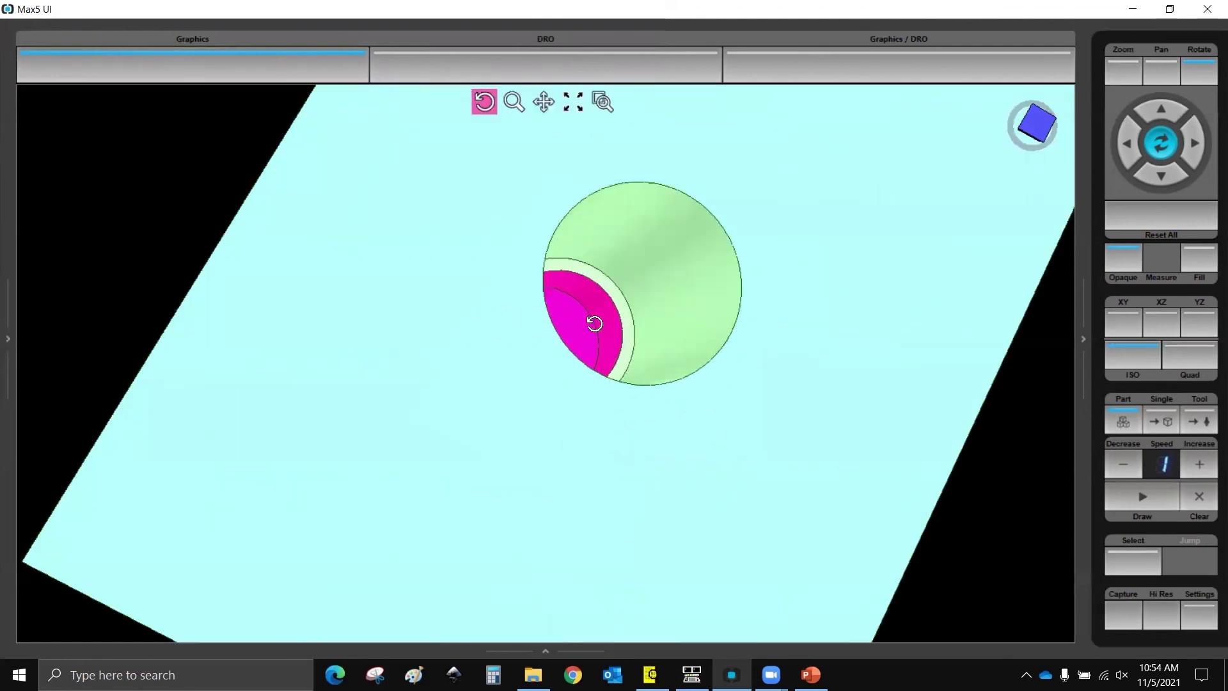
{"action": "mouse_move", "coordinate": [588, 324]}
{"action": "left_mouse_down"}
{"action": "mouse_move", "coordinate": [535, 334]}
{"action": "mouse_move", "coordinate": [577, 312]}
{"action": "mouse_move", "coordinate": [564, 277]}
{"action": "mouse_move", "coordinate": [570, 285]}
{"action": "mouse_move", "coordinate": [581, 256]}
{"action": "mouse_move", "coordinate": [603, 308]}
{"action": "left_mouse_up"}
{"action": "scroll", "coordinate": [578, 255], "scroll_direction": "down", "scroll_amount": 3}
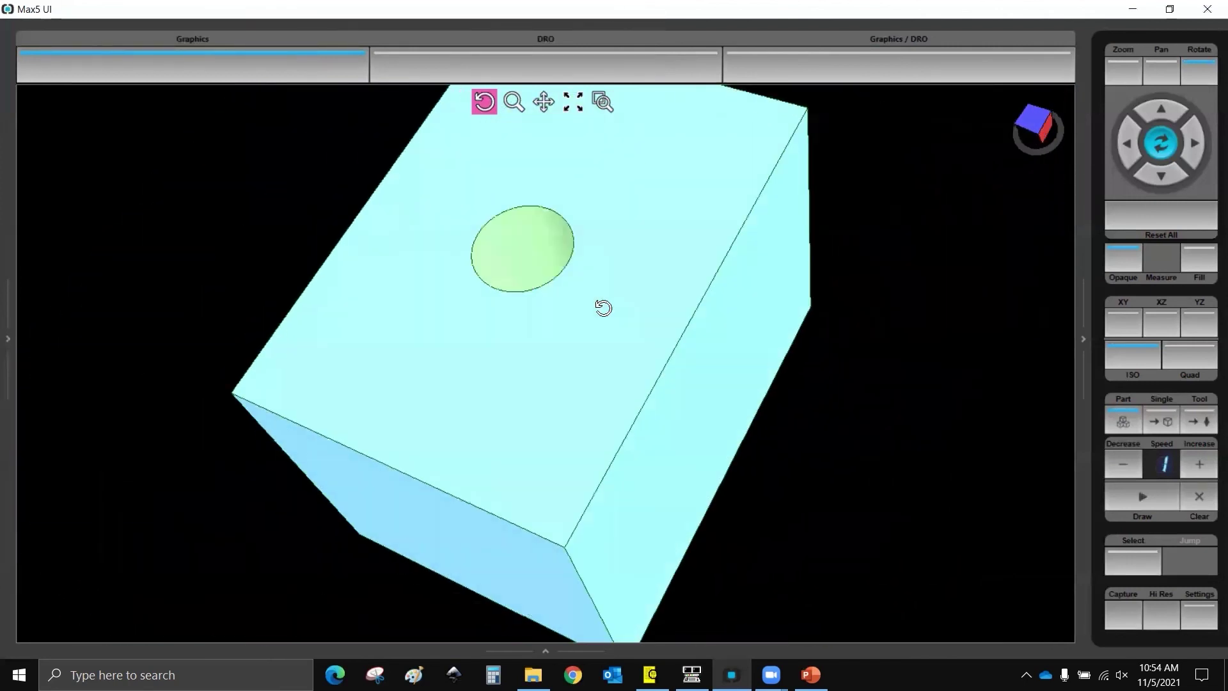